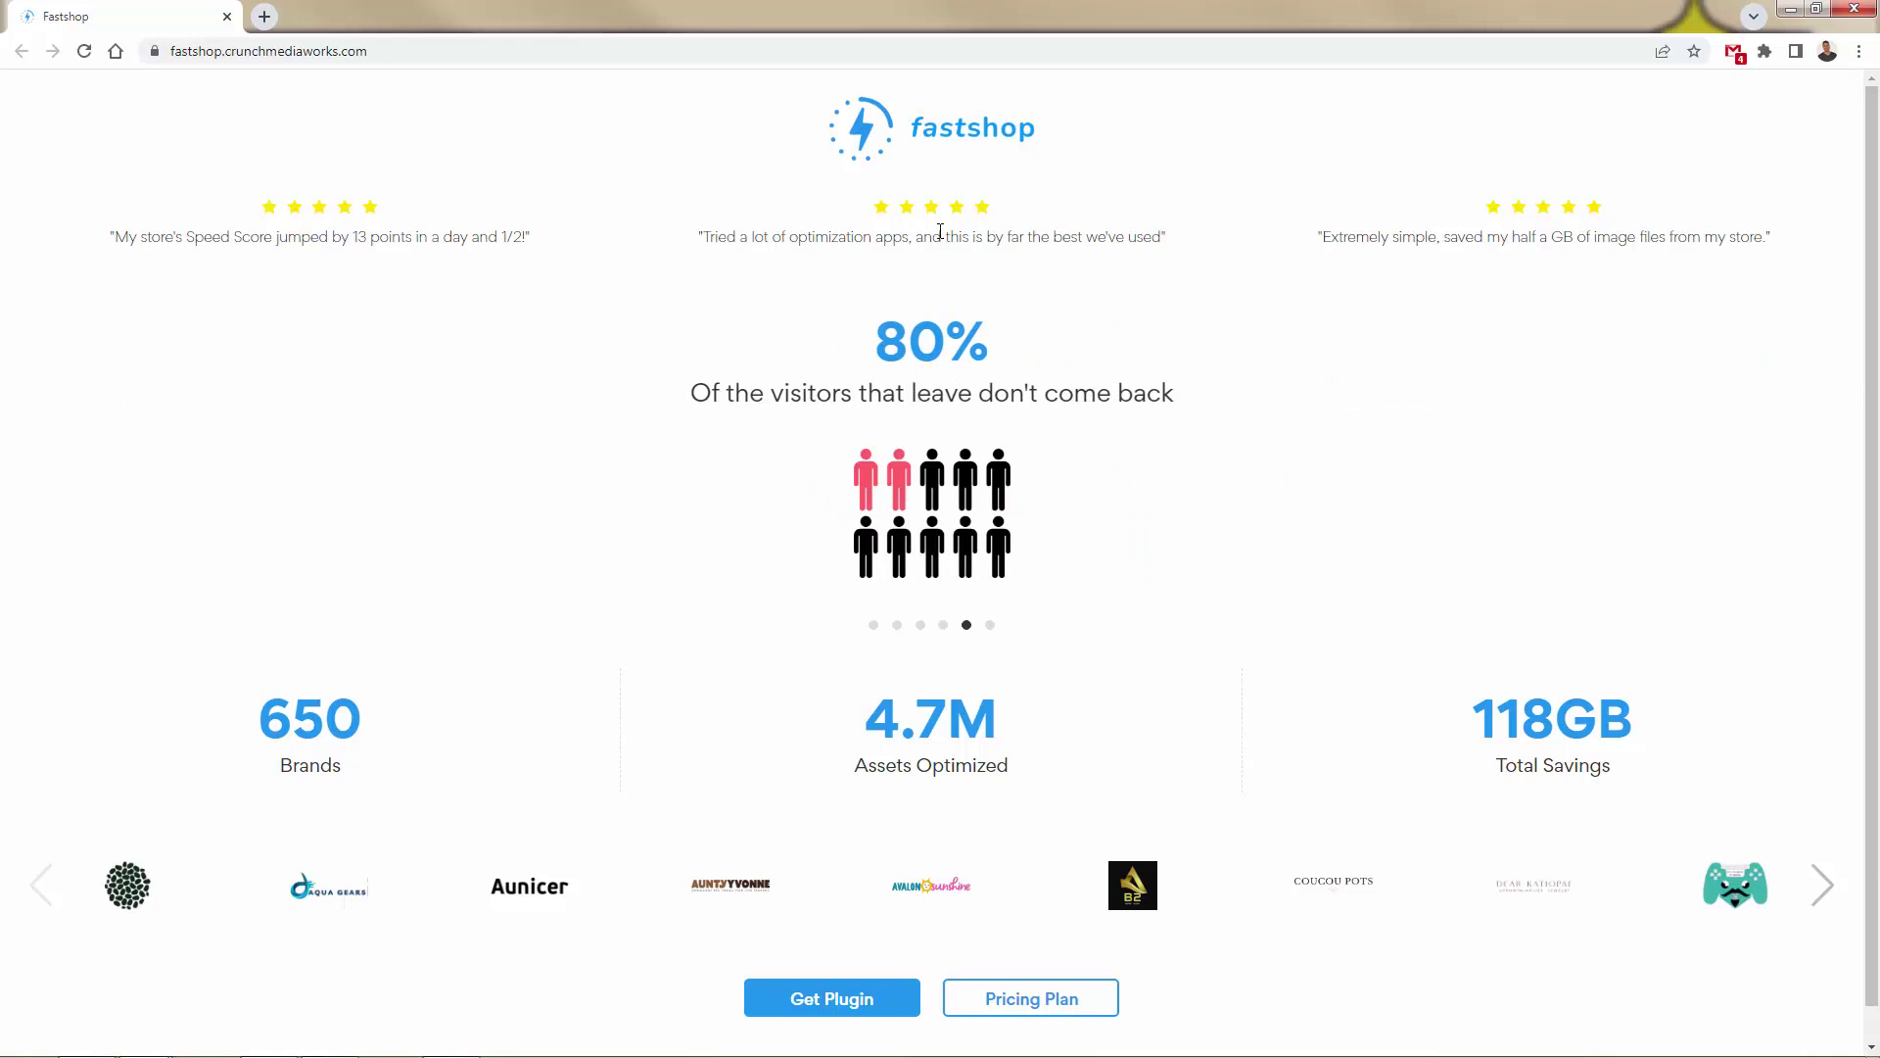
Highlight the half-a-GB and image-savings testimonials and the 4.7M assets optimized figure.
triple_click(1458, 238)
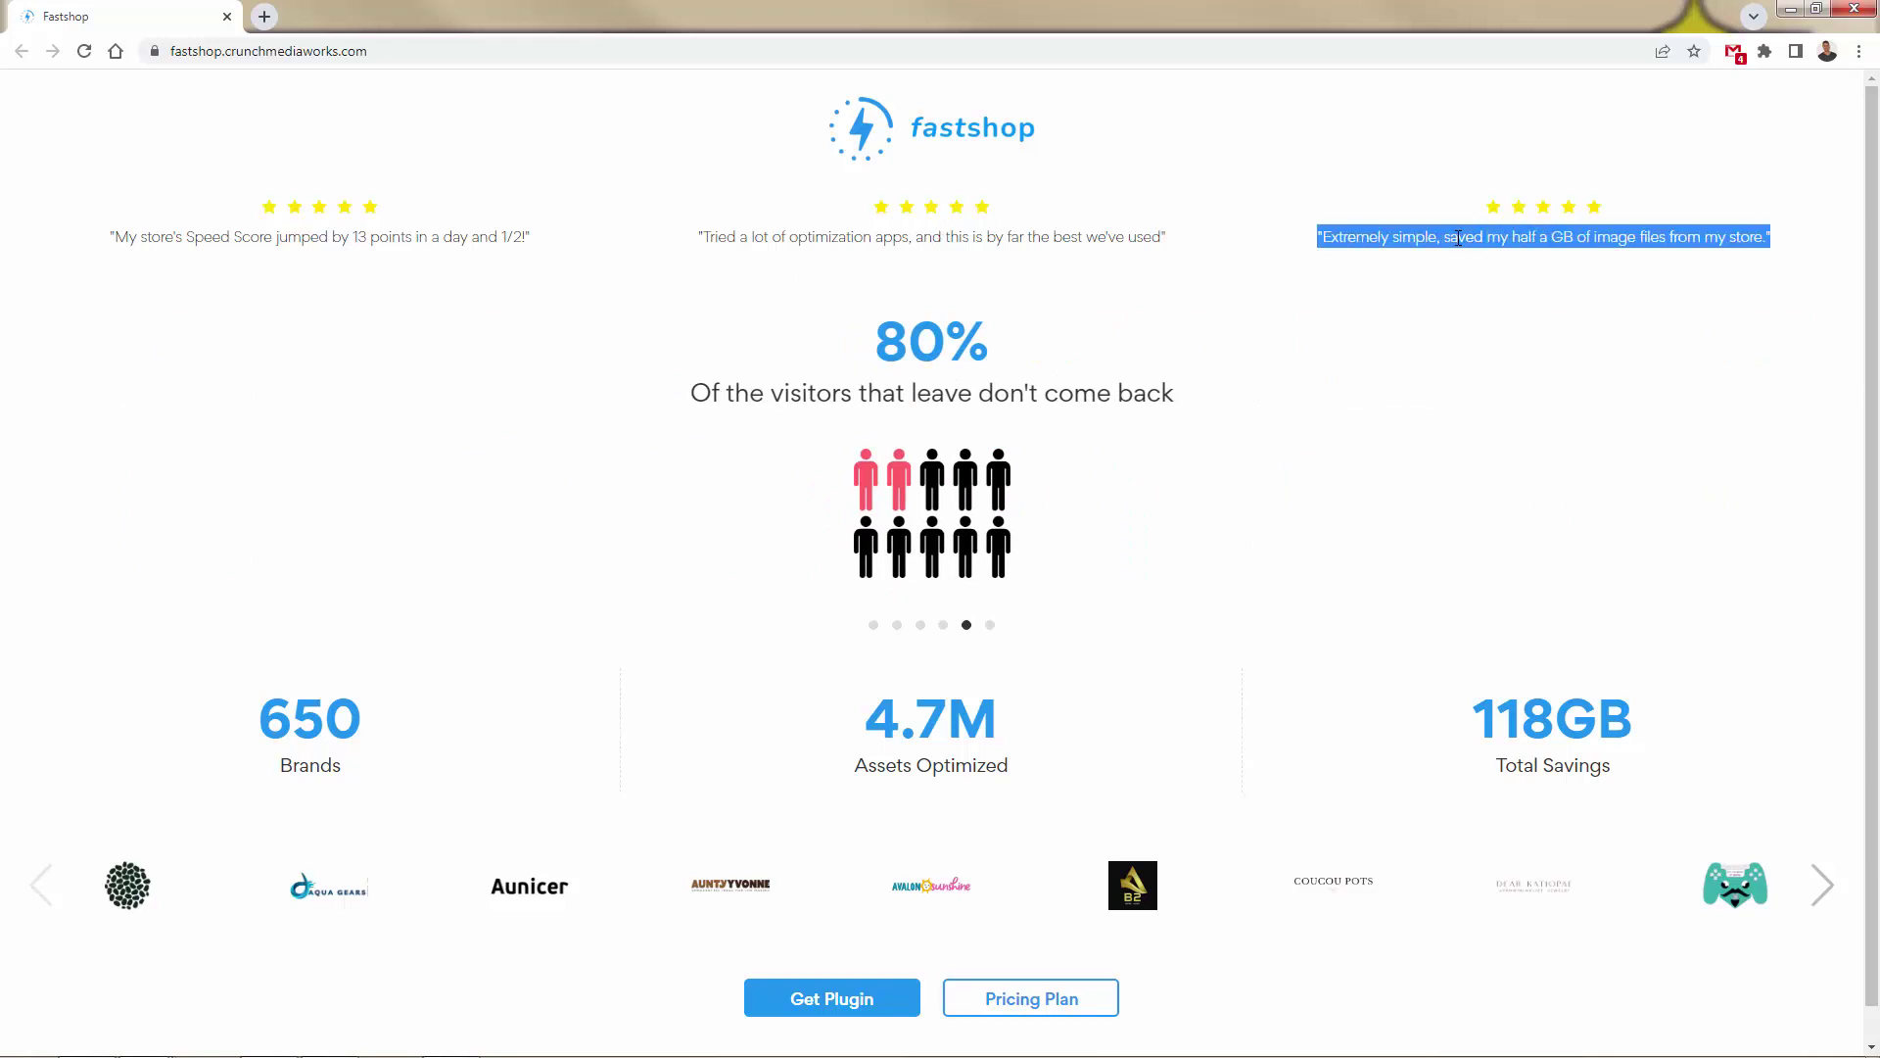
left_click(1553, 240)
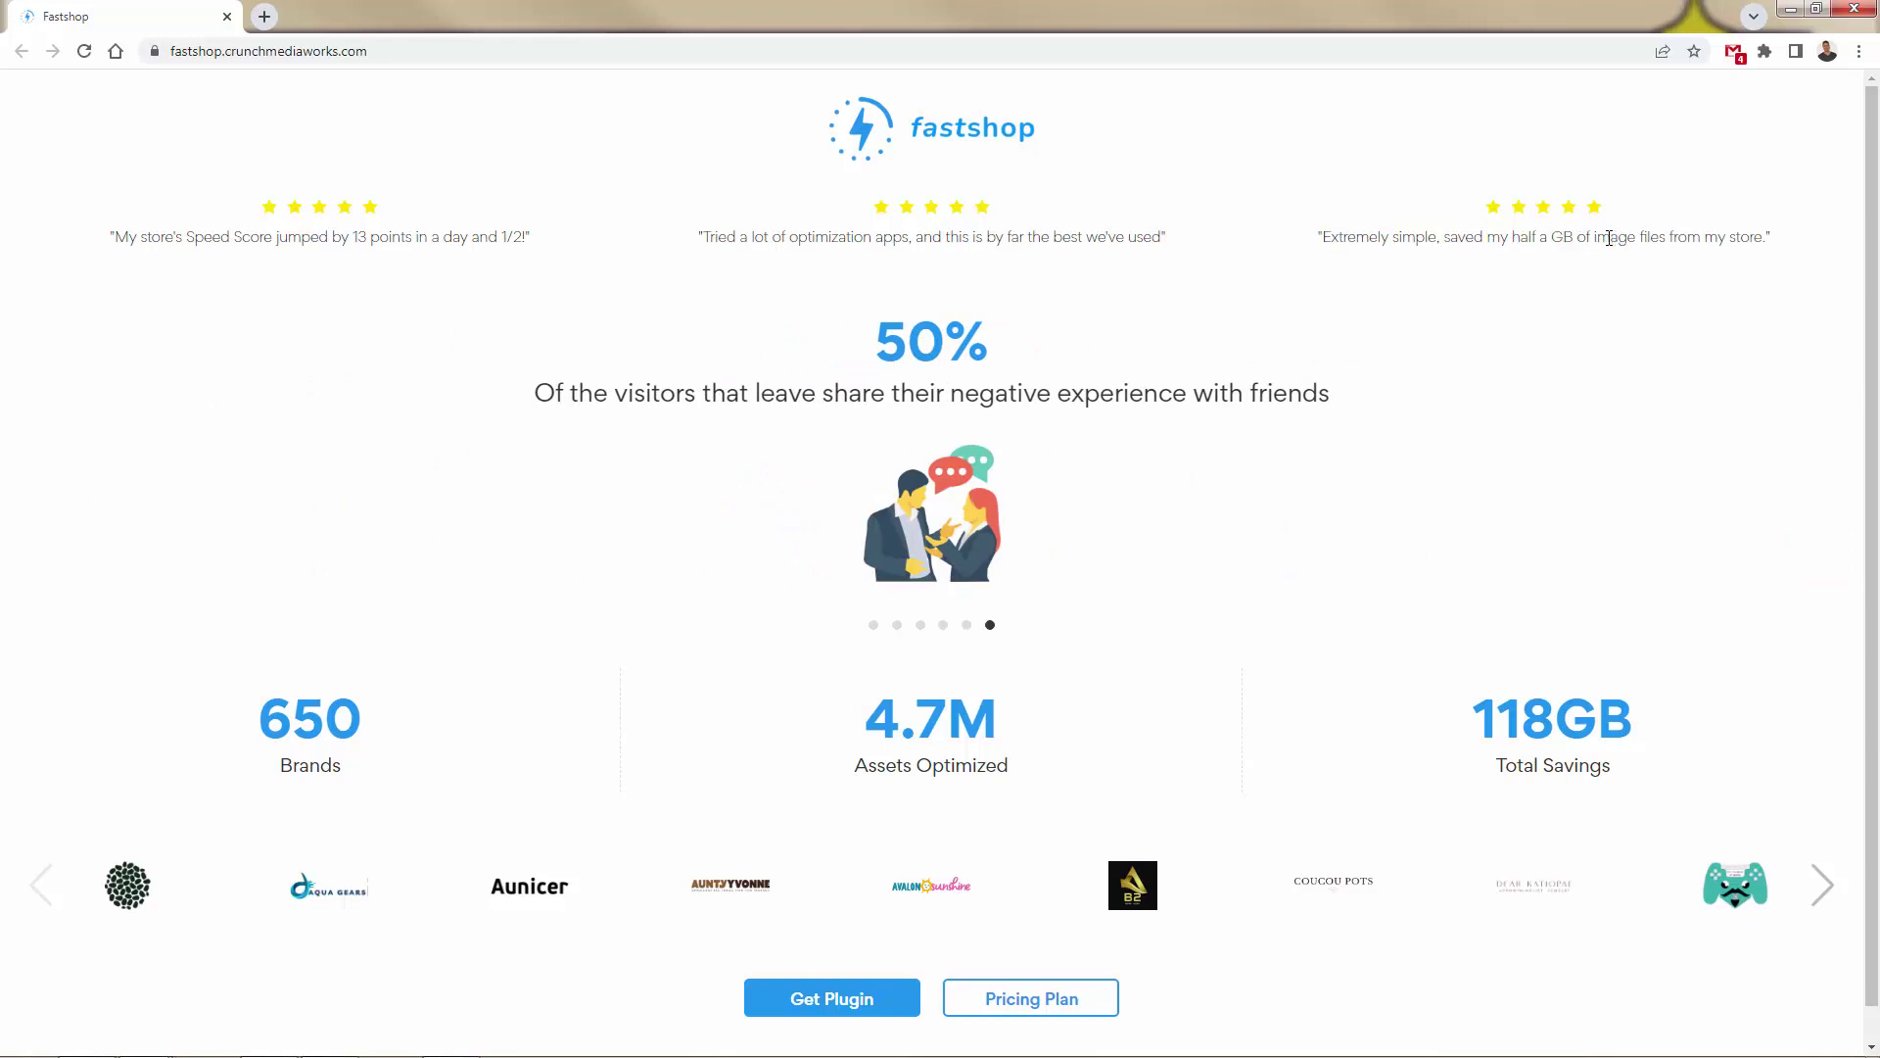
left_click_drag(1485, 237, 1665, 237)
left_click(1500, 230)
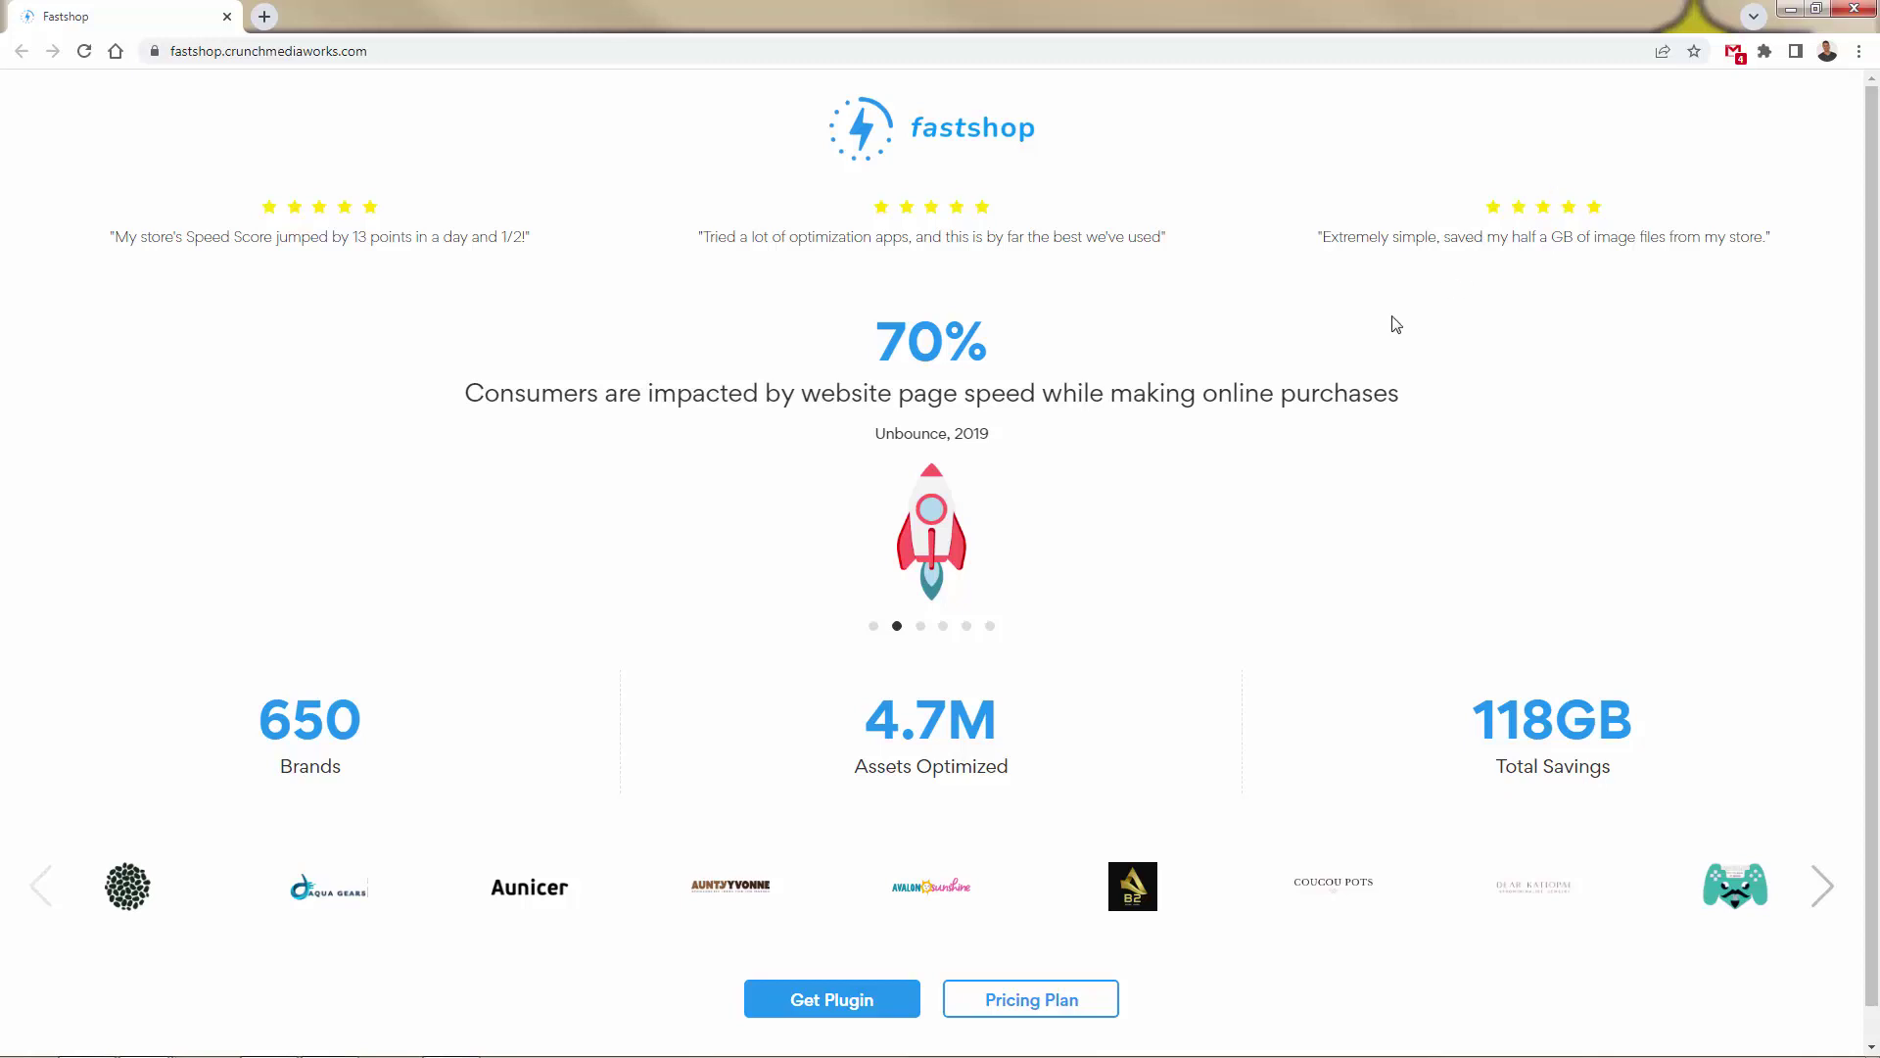
scroll(1397, 325, "down", 1)
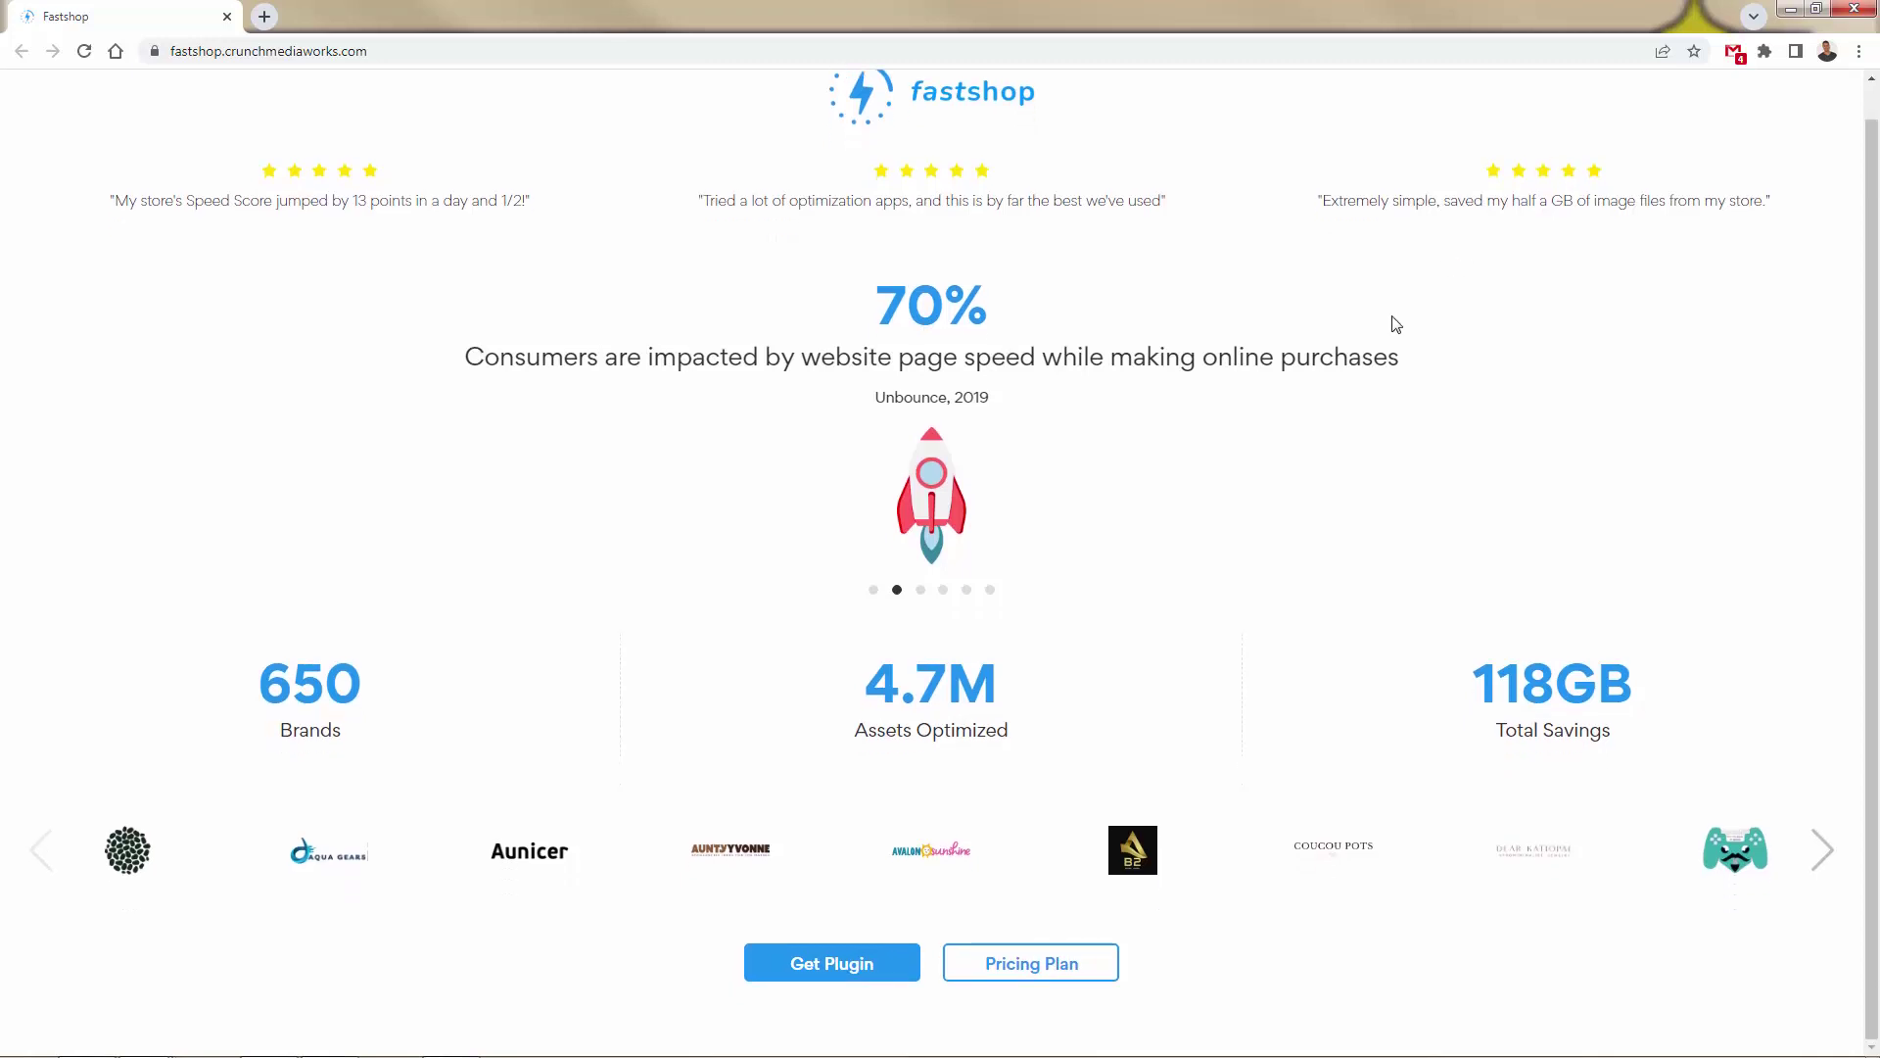
scroll(1397, 324, "up", 1)
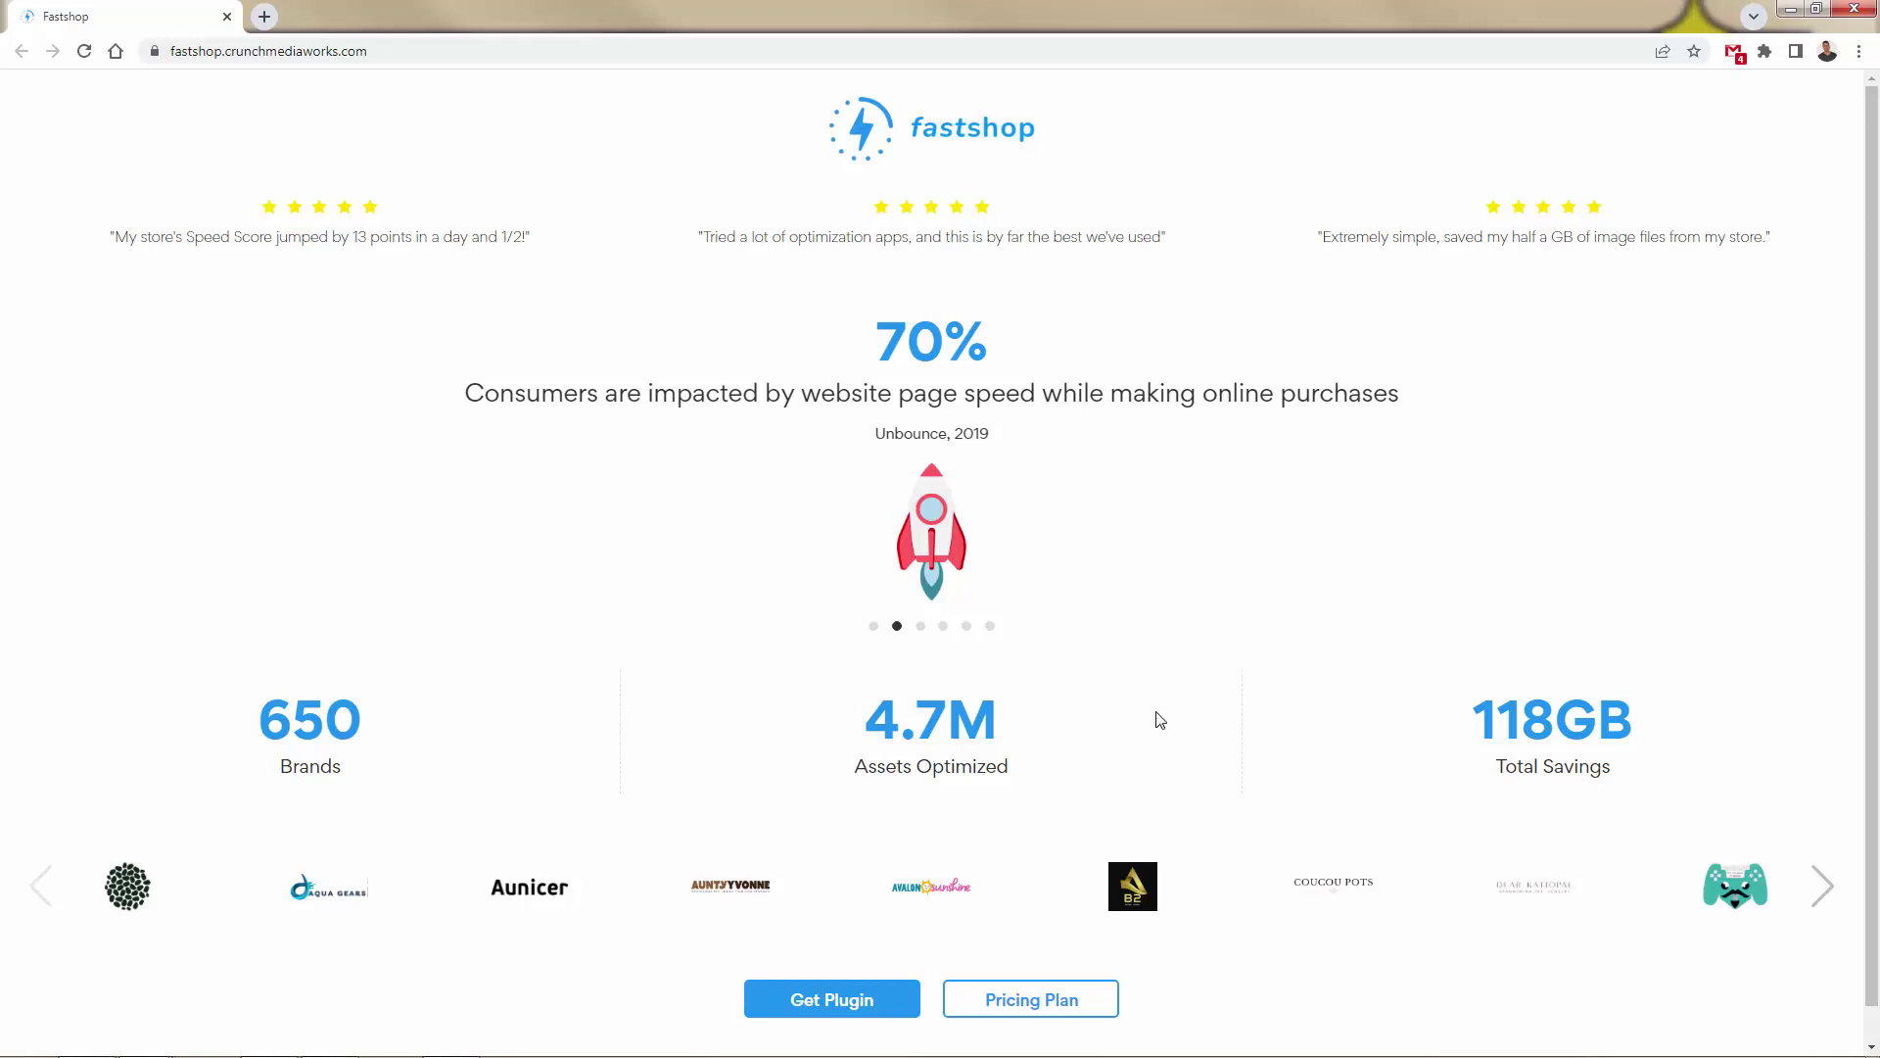
left_click_drag(856, 717, 1114, 735)
left_click(1117, 733)
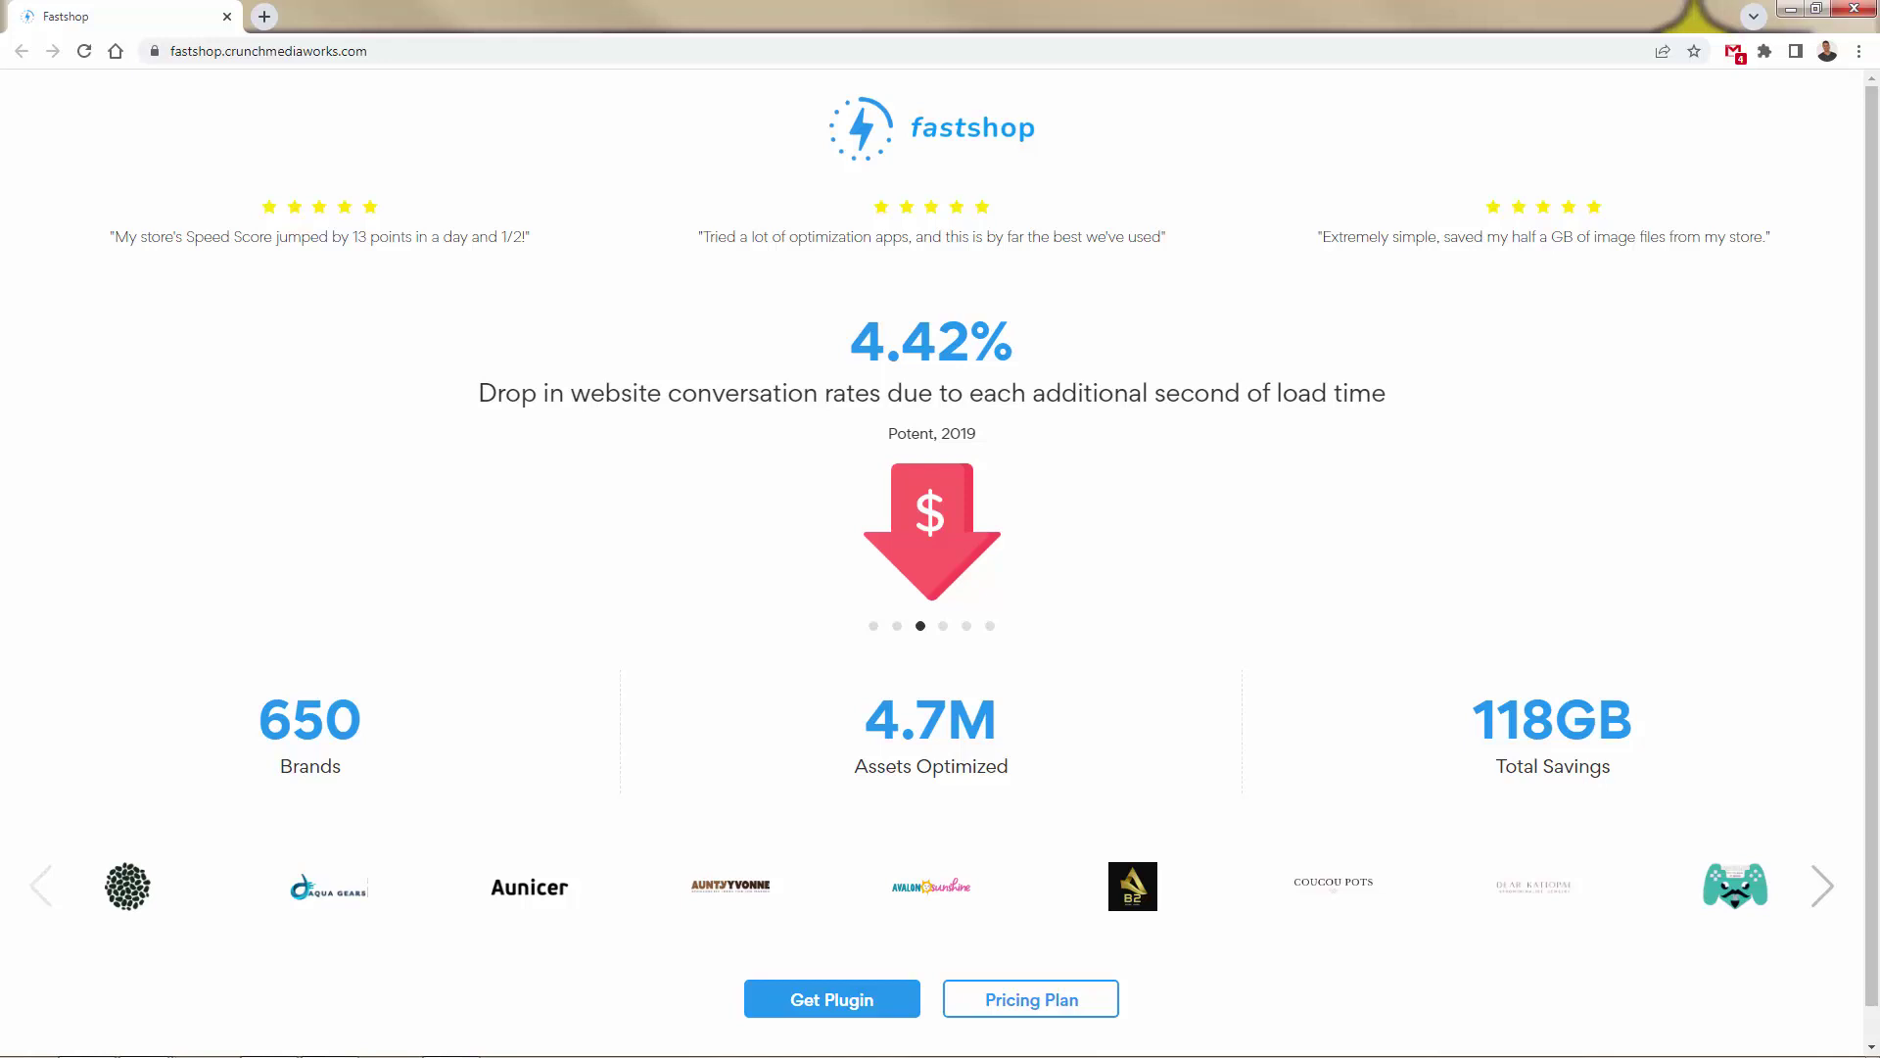
Open fastshop's App Store listing via Get Plugin and scroll down to its screenshots.
left_click(831, 998)
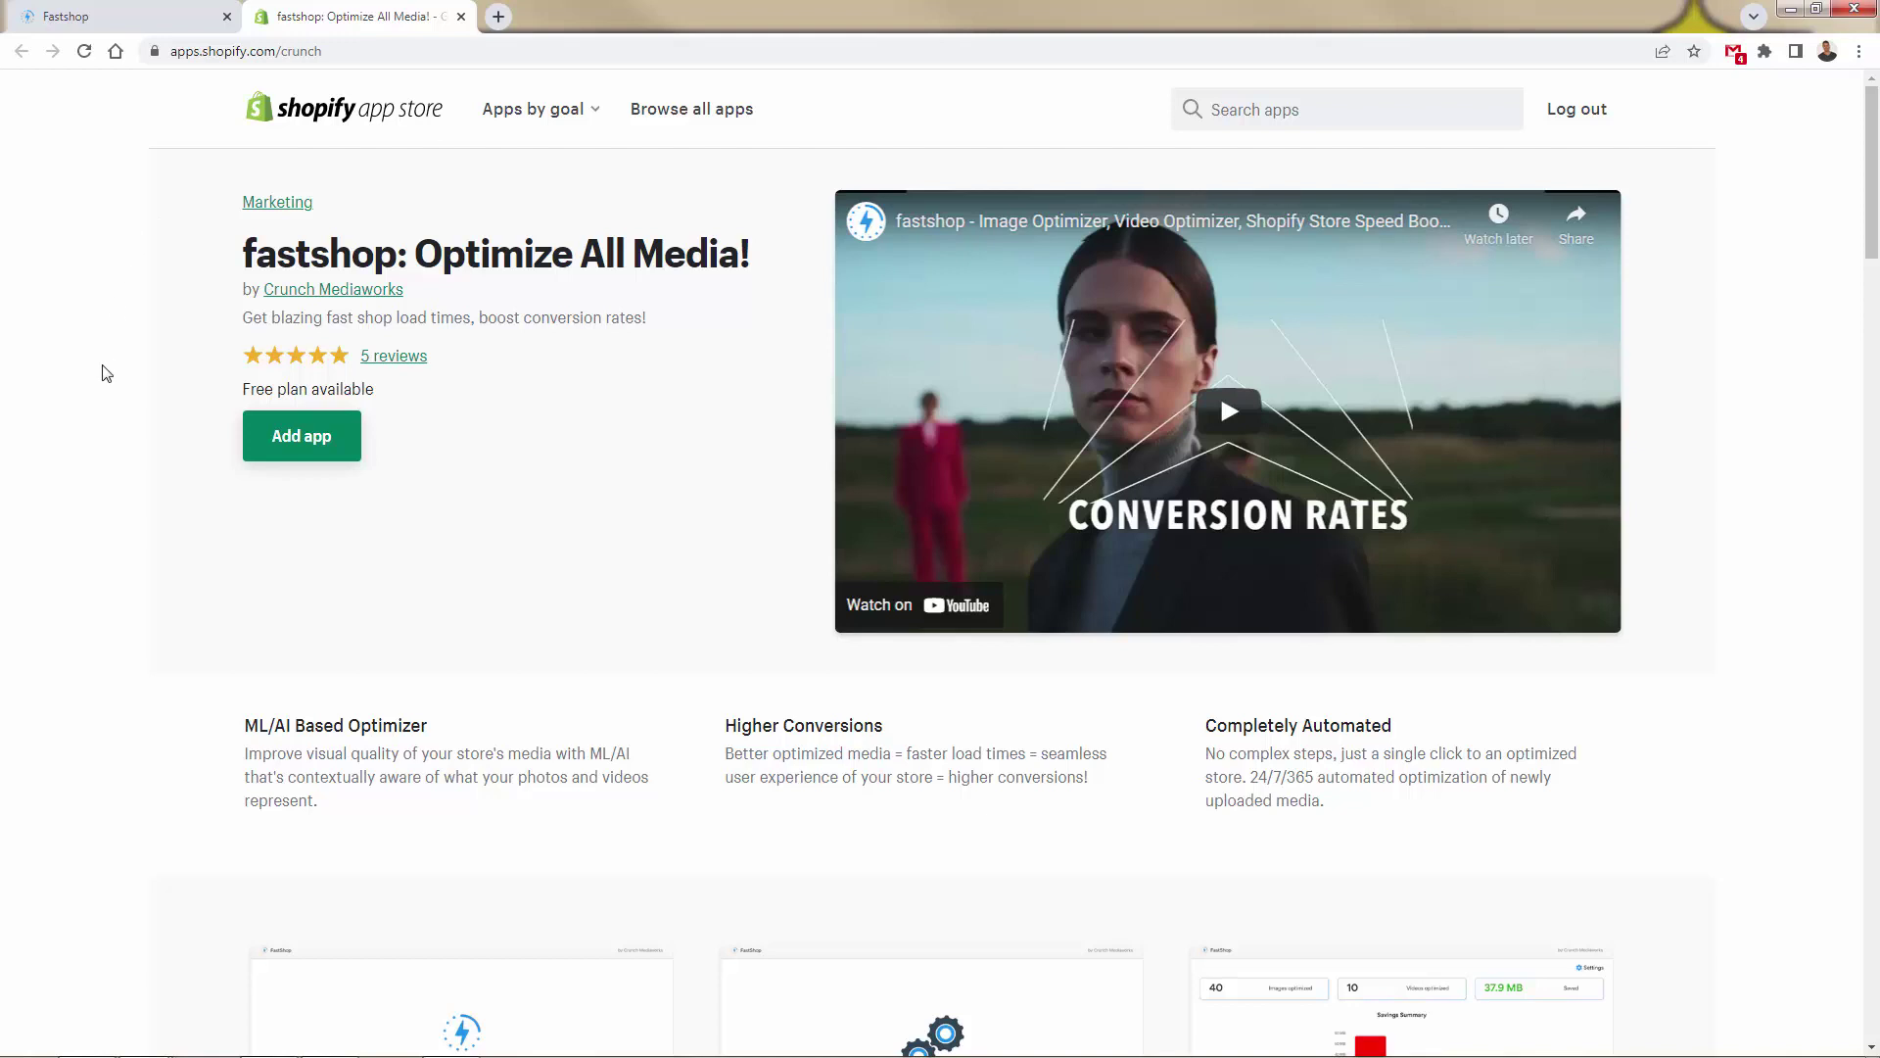
scroll(108, 449, "down", 2)
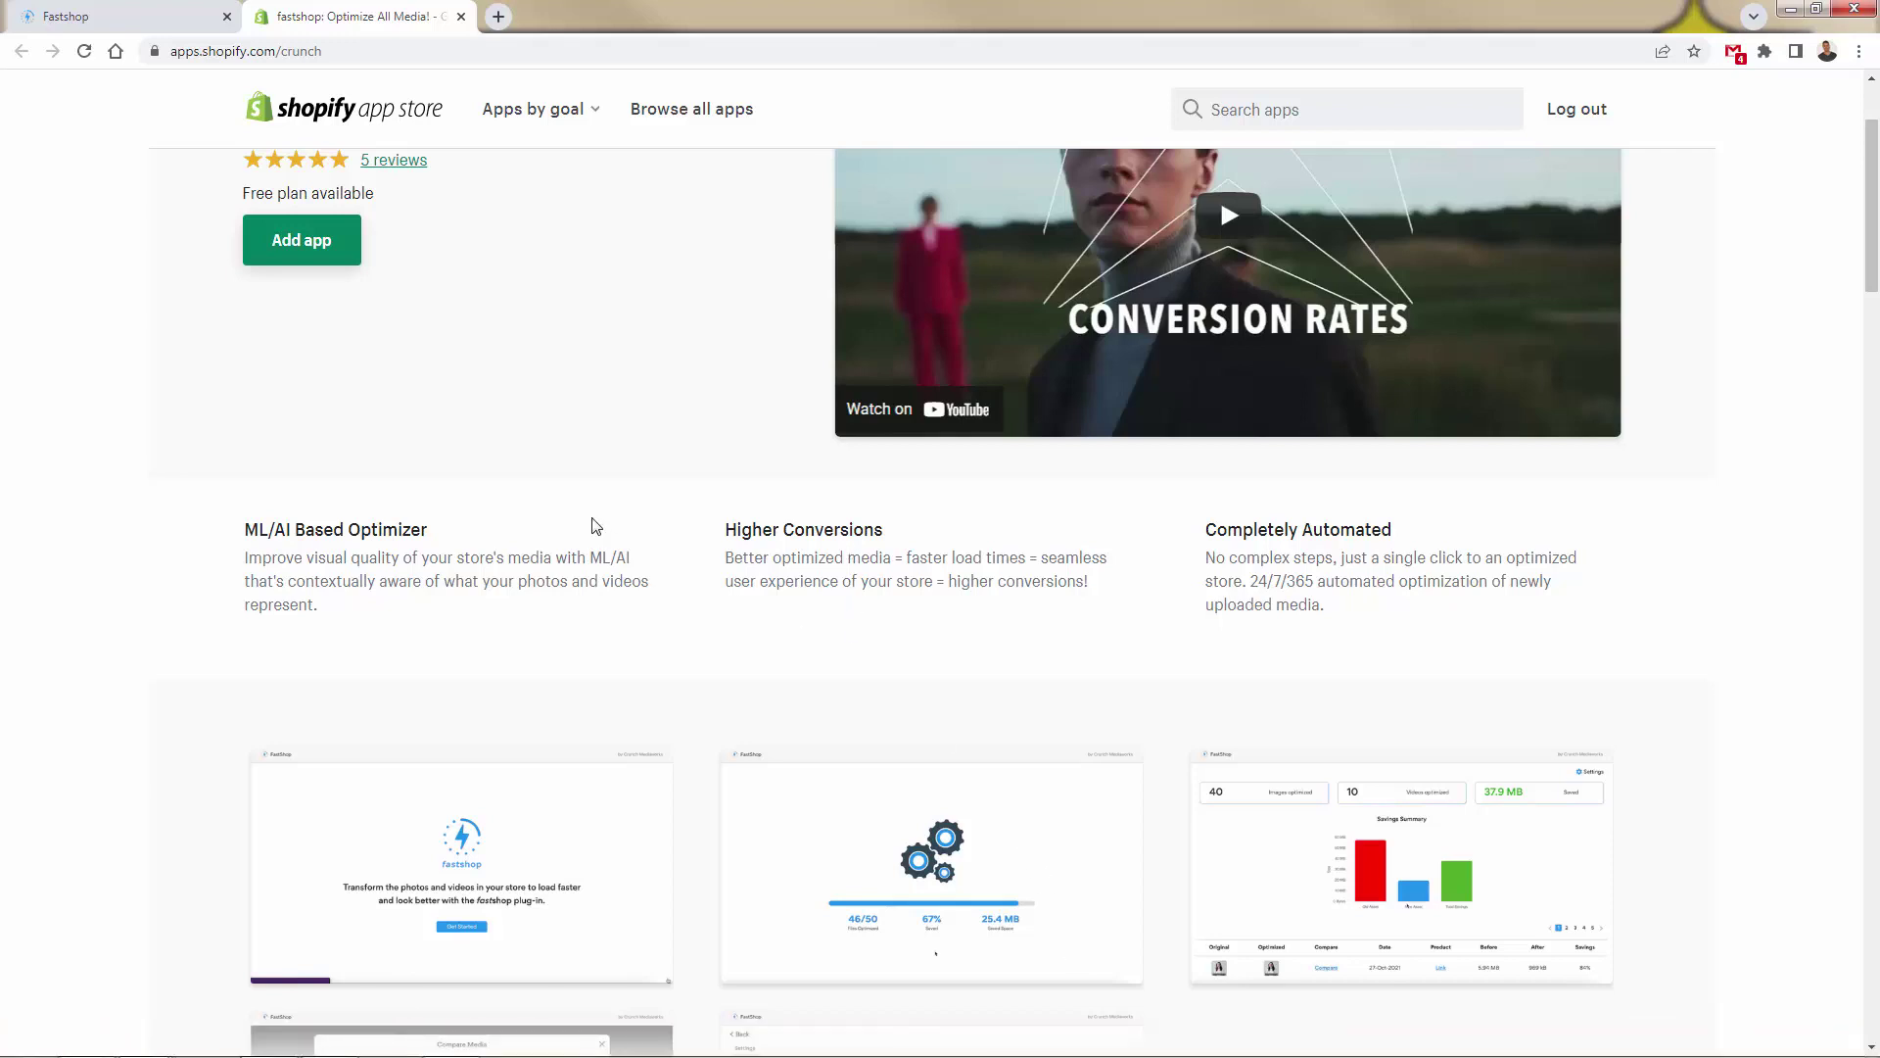
scroll(594, 526, "down", 1)
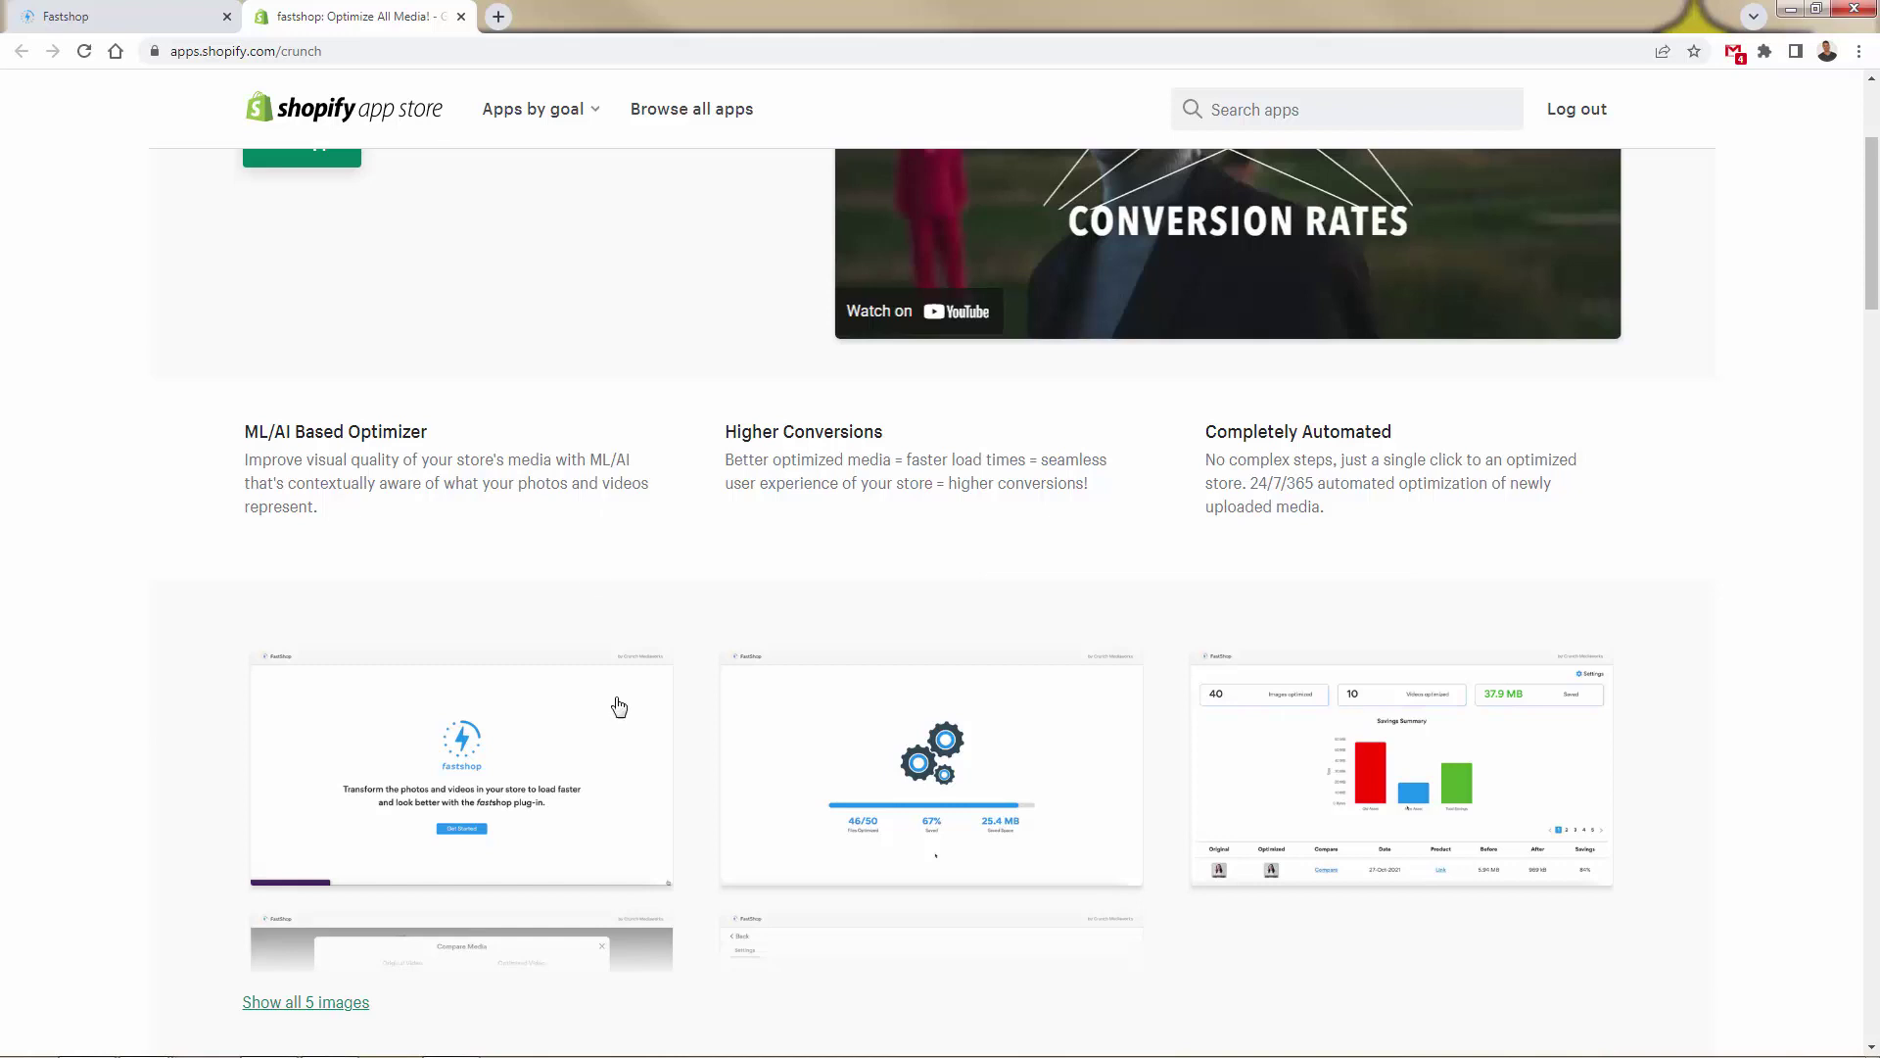
left_click(603, 761)
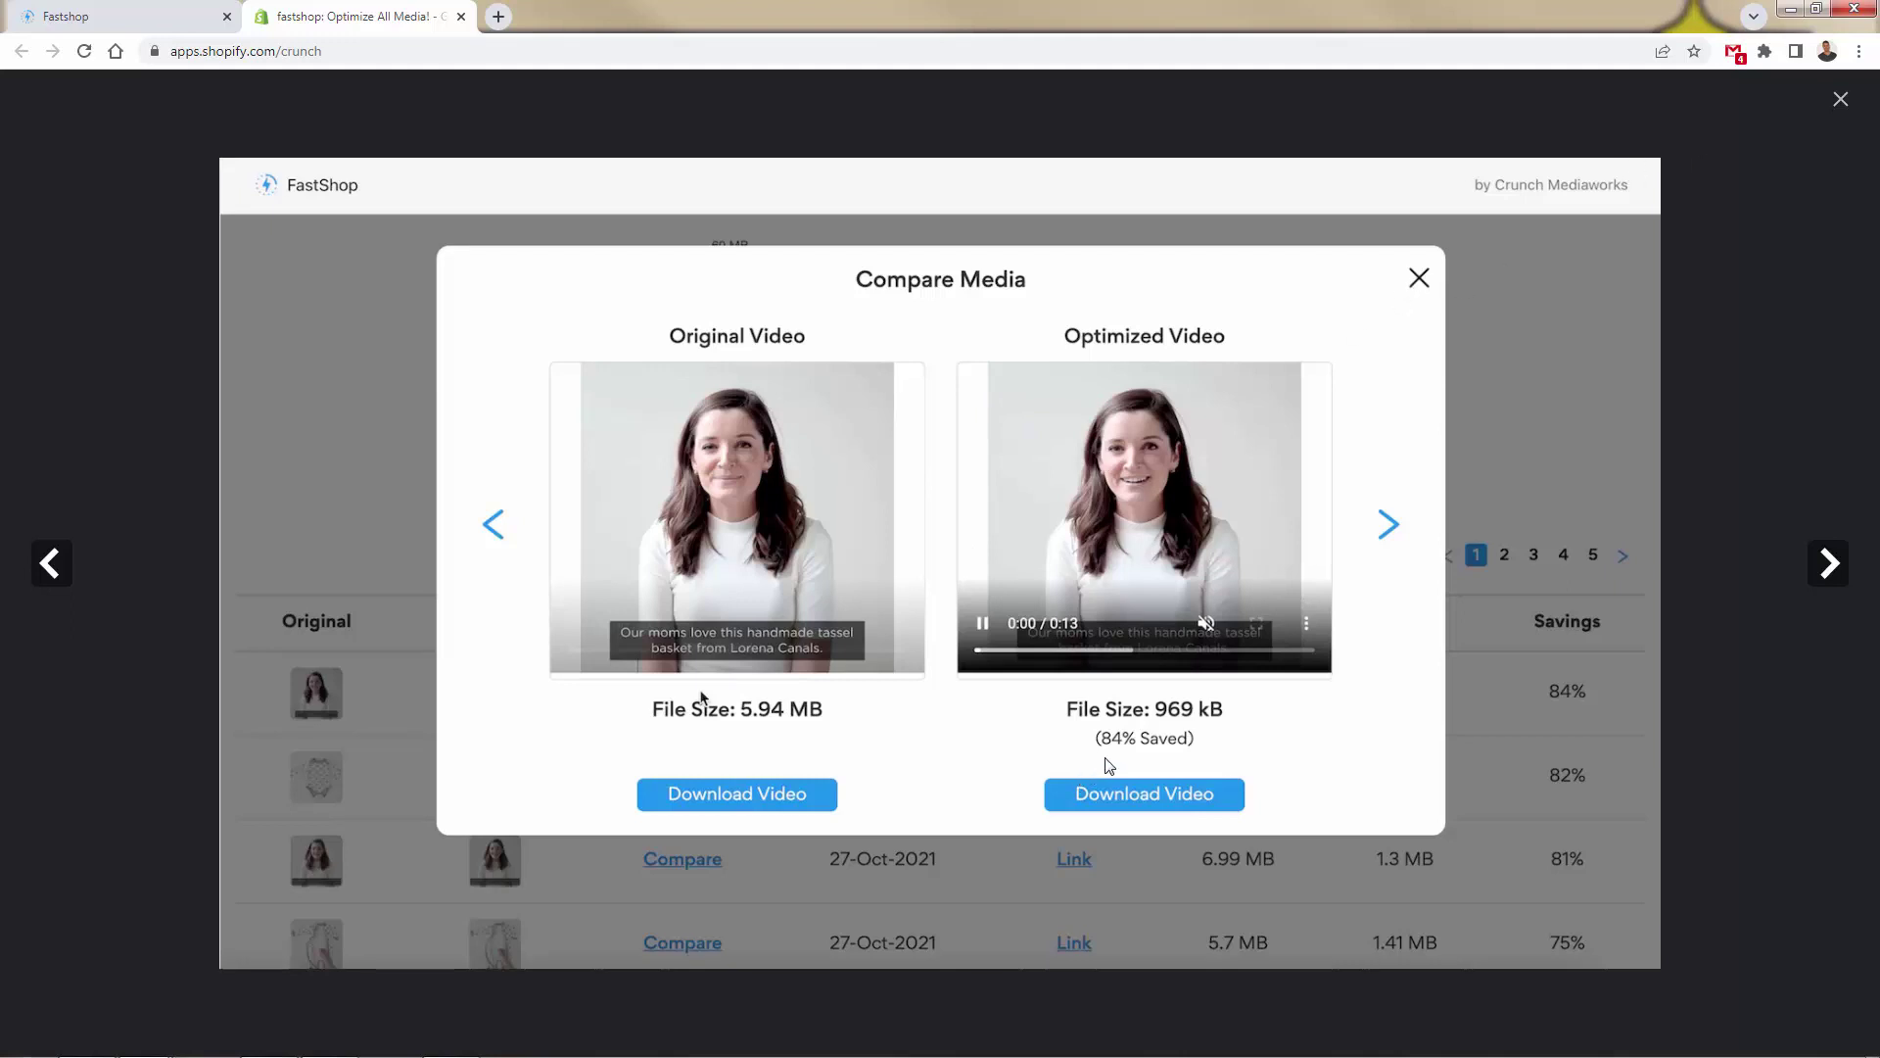
left_click(1840, 102)
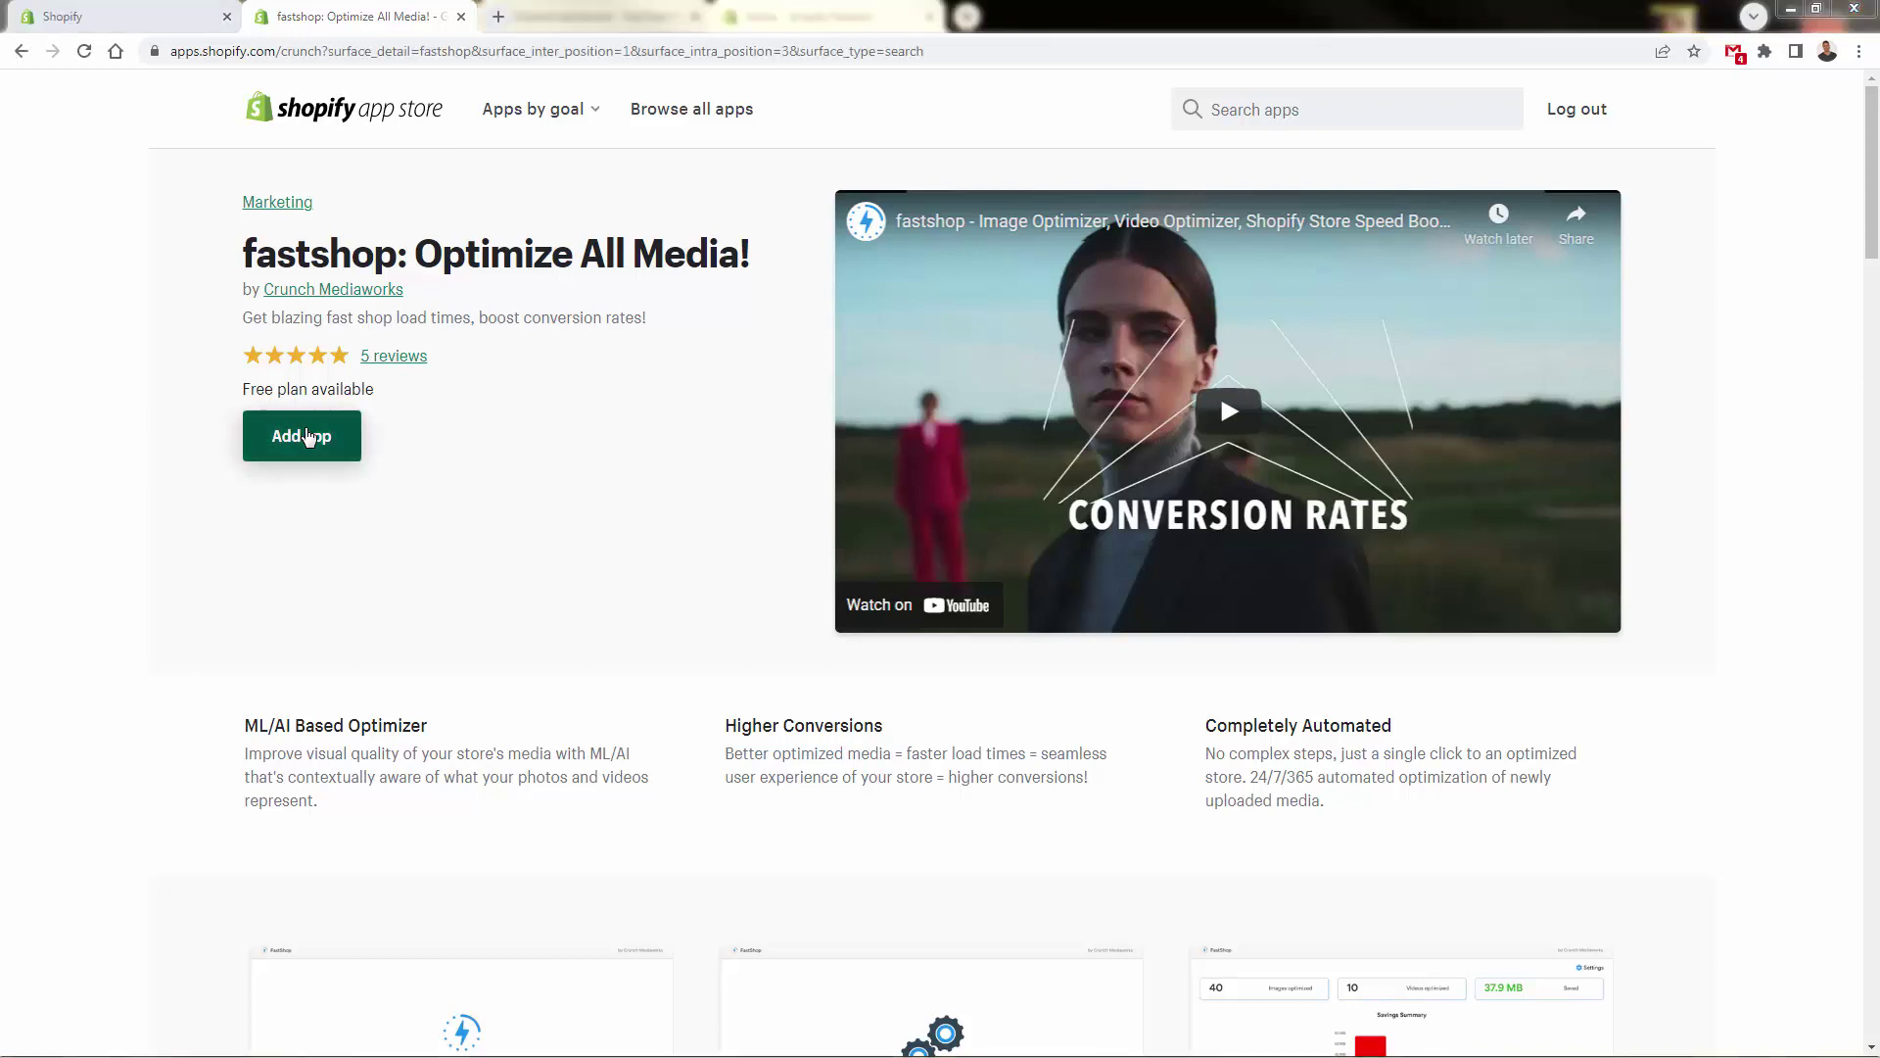
Add fastshop and approve its installation on the Animal Lovers Co store.
left_click(308, 435)
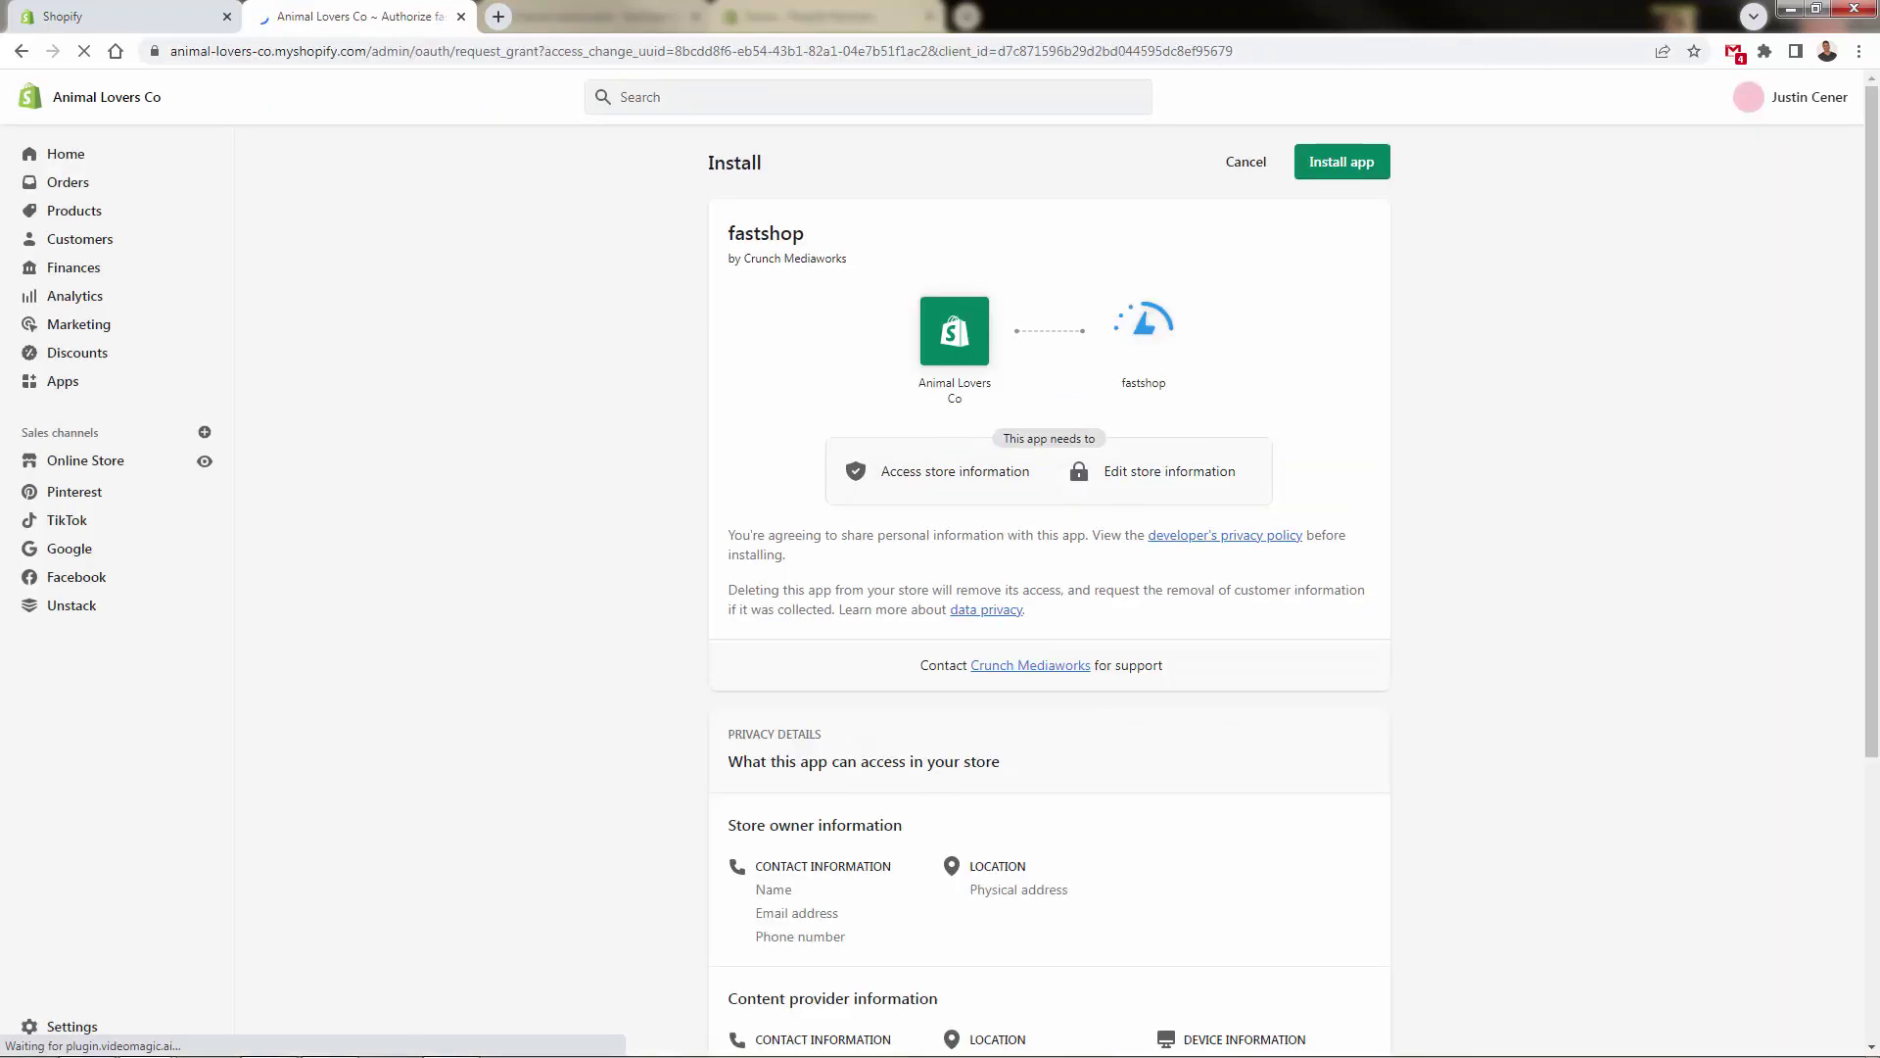
left_click(1369, 173)
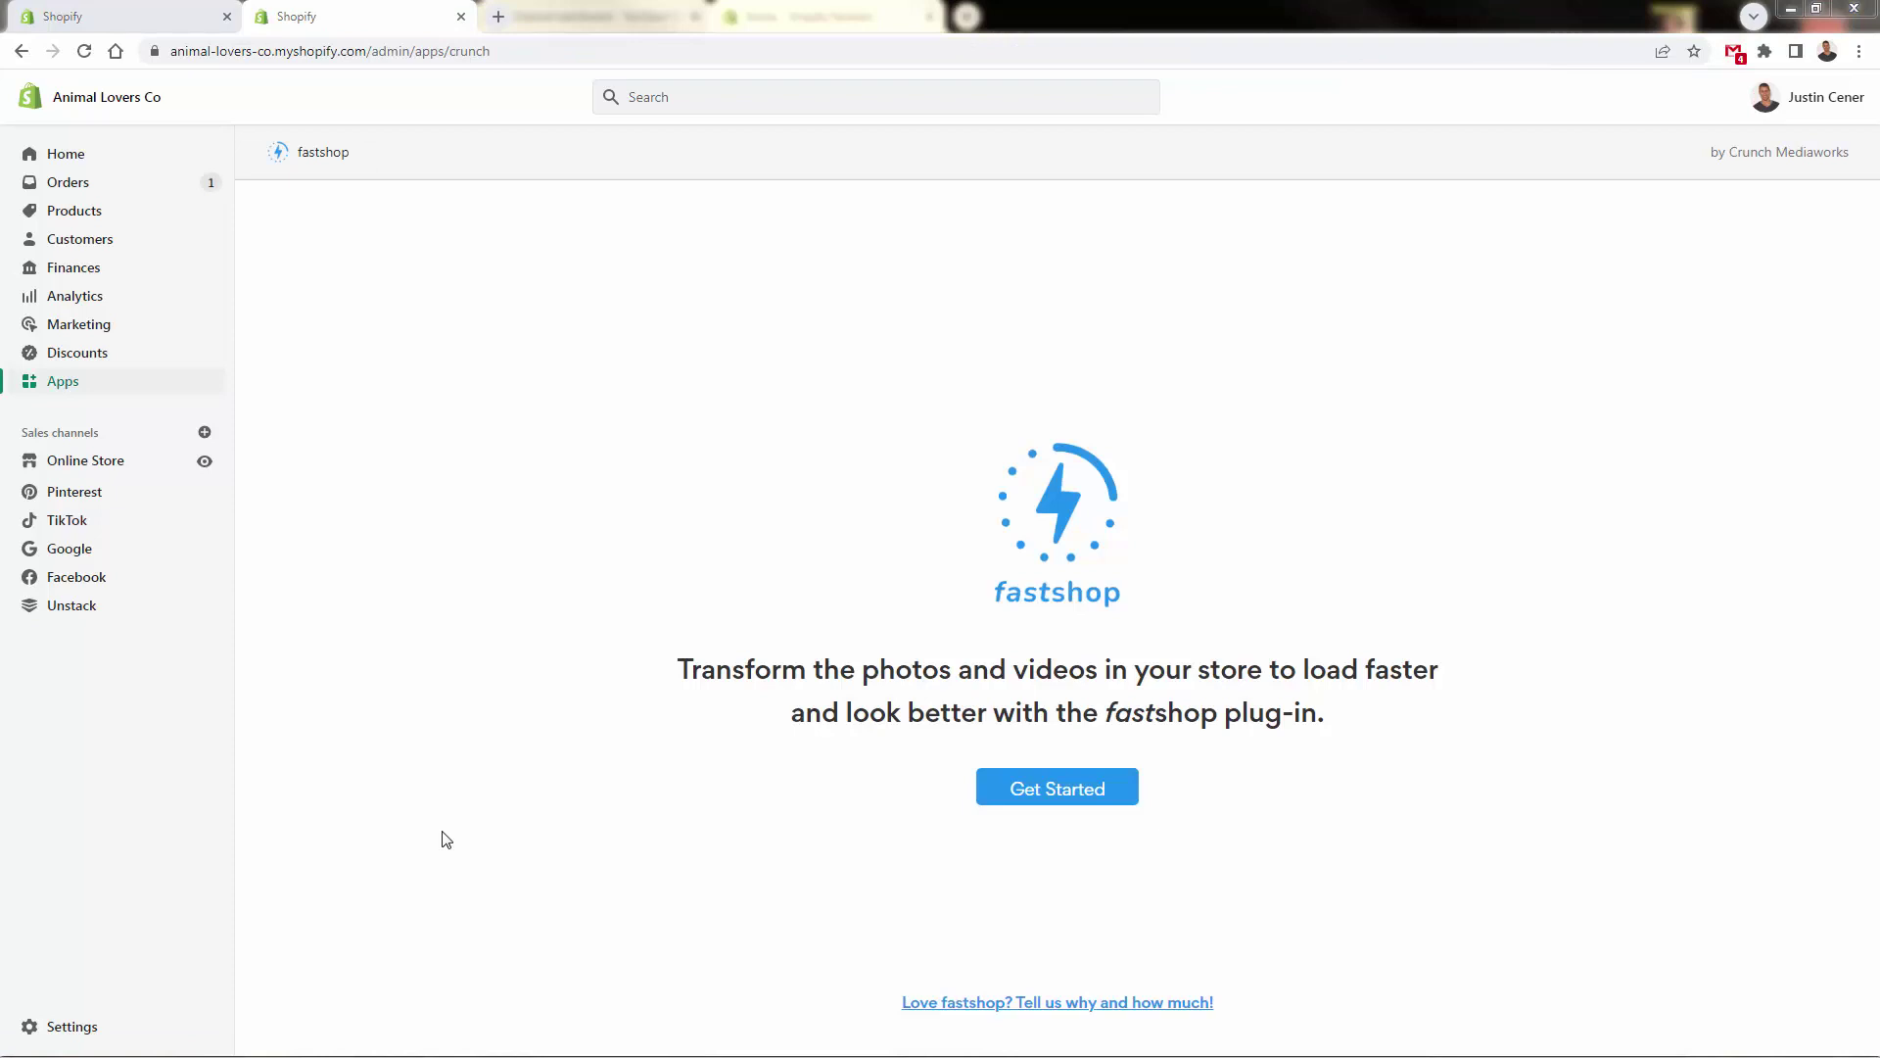
Go through fastshop's onboarding screens and launch optimization, bringing up the FREE $0 and PRO $20 plans.
left_click(997, 789)
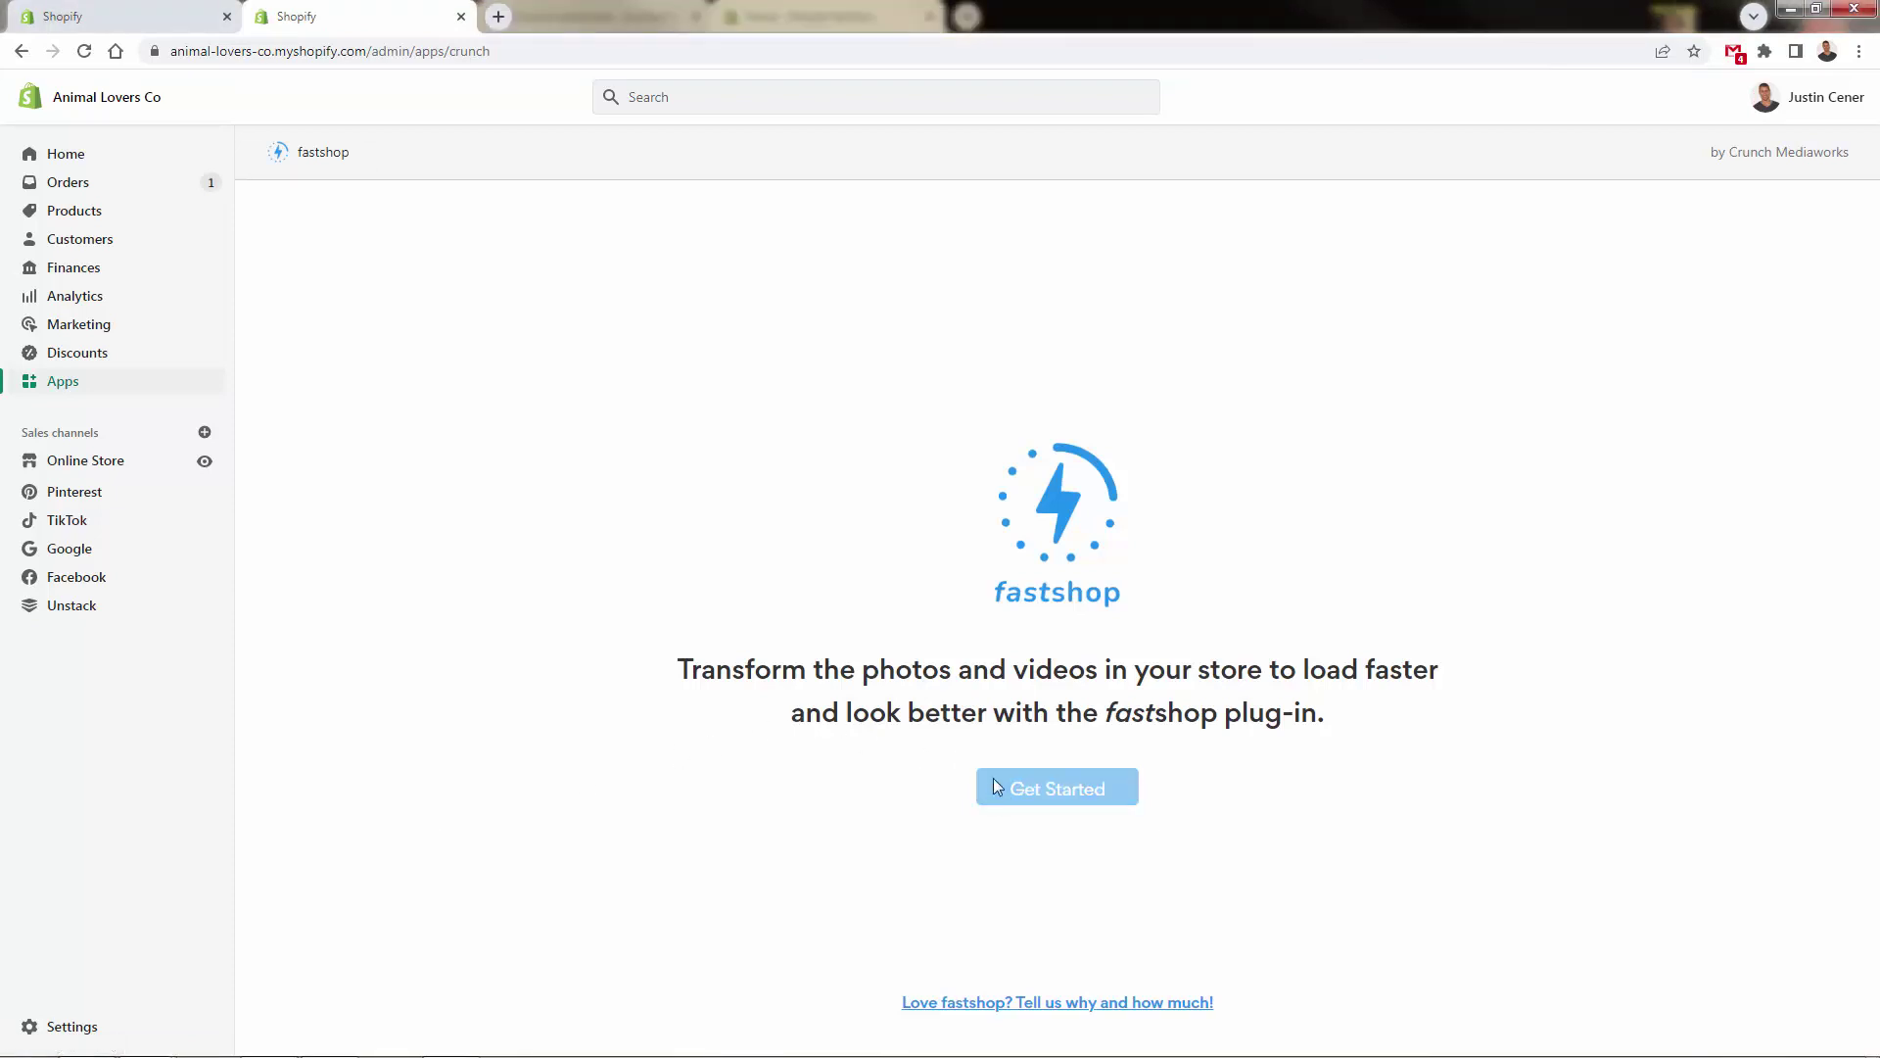
left_click(1040, 773)
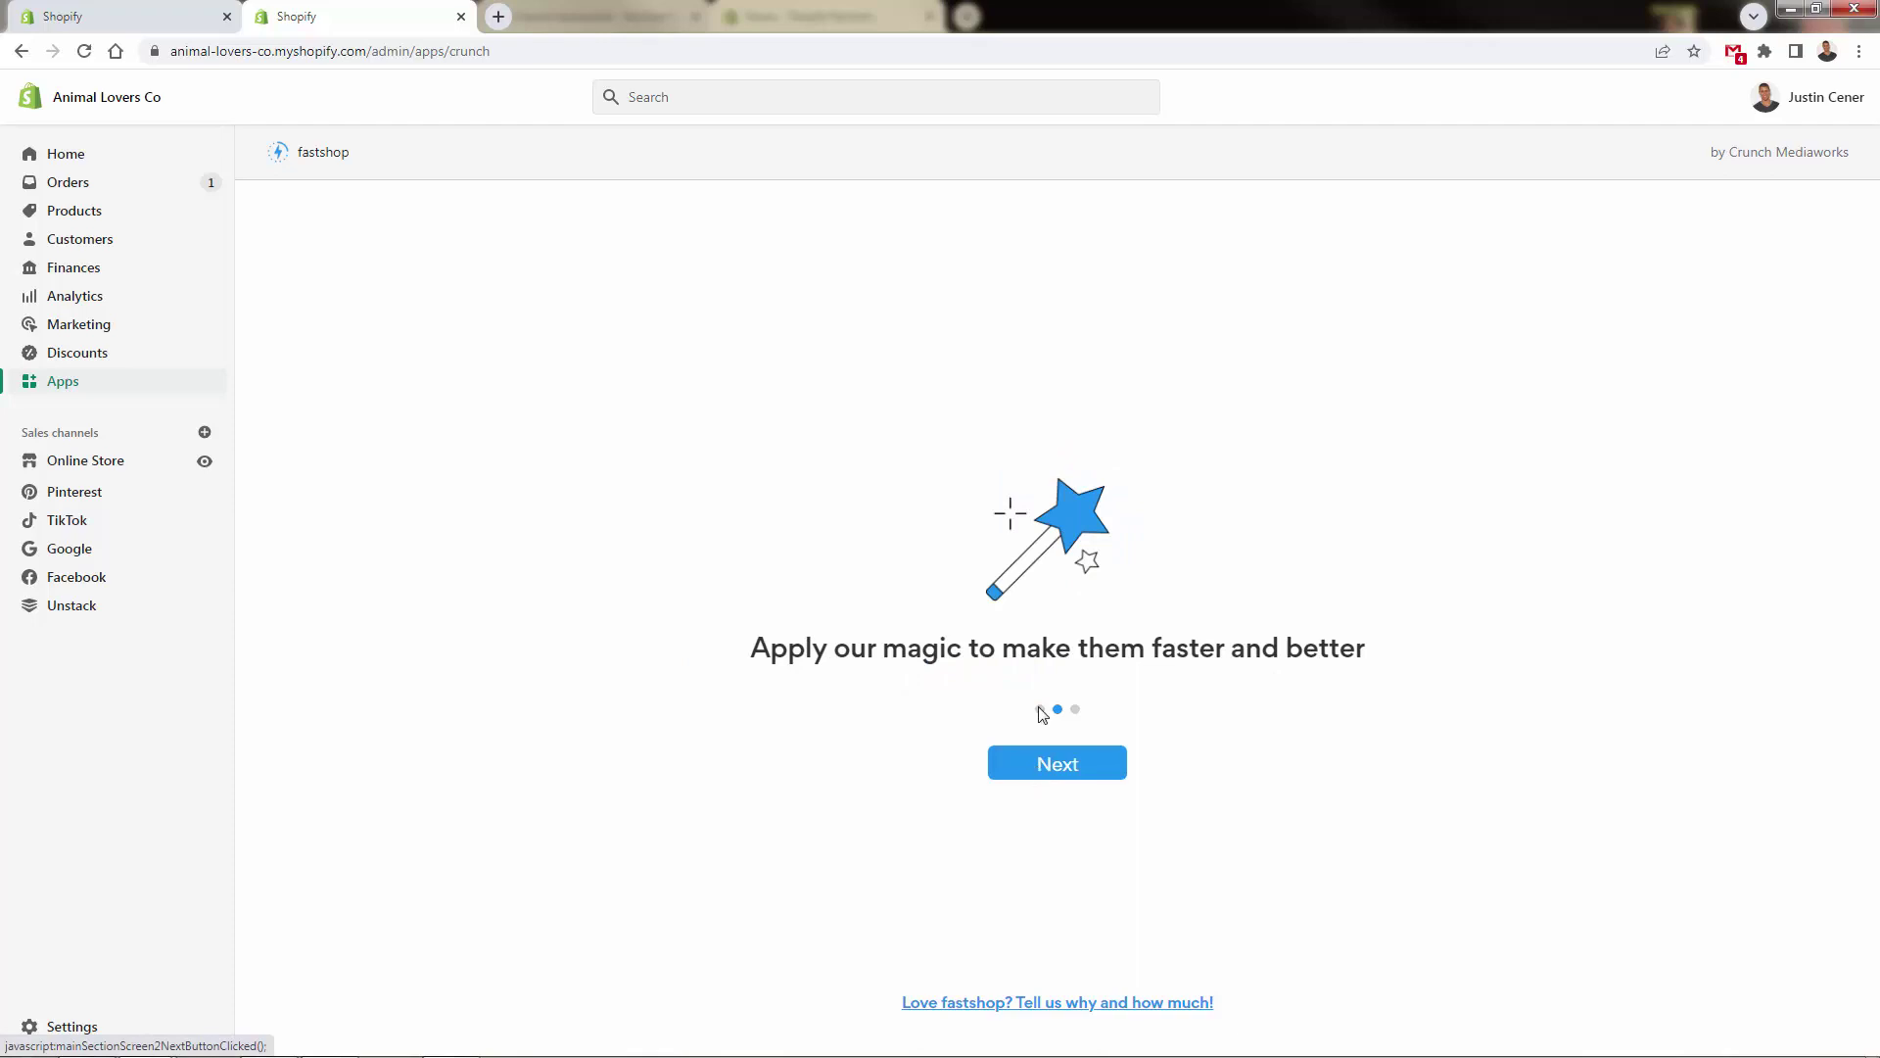
left_click(1098, 766)
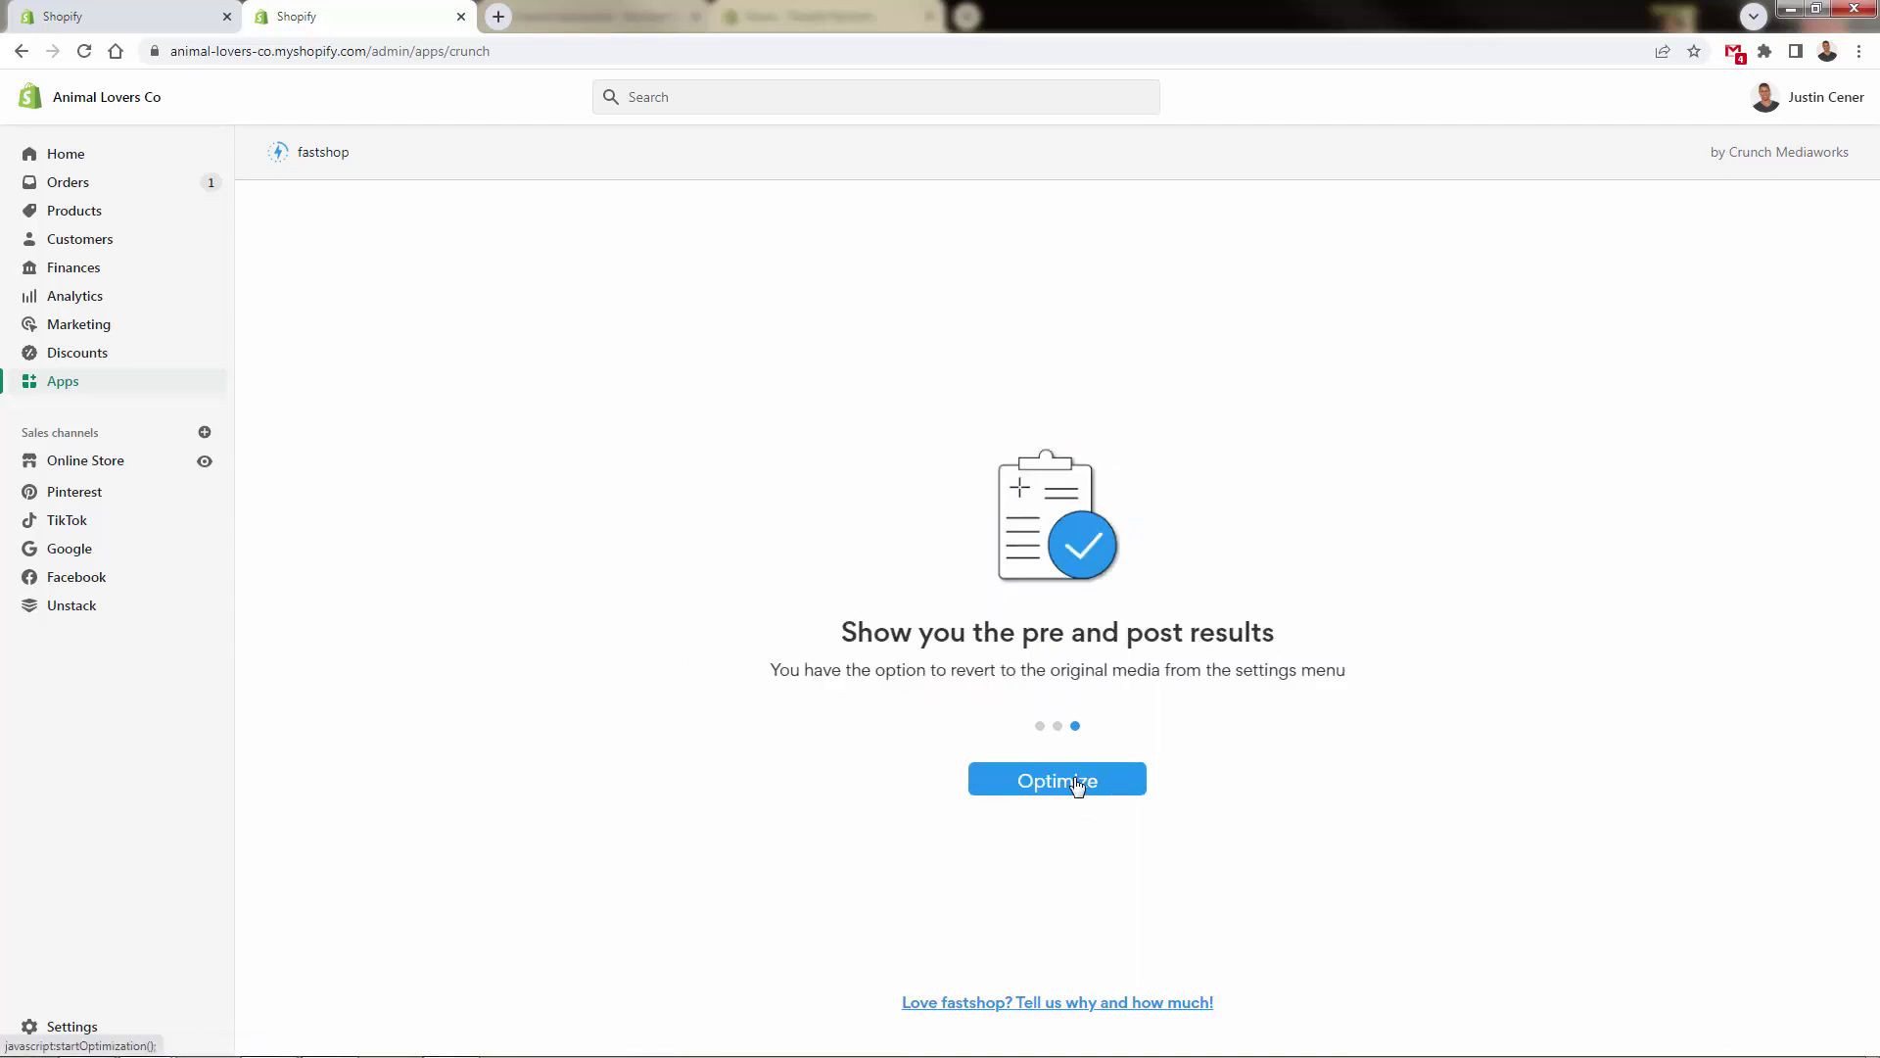
left_click(1077, 784)
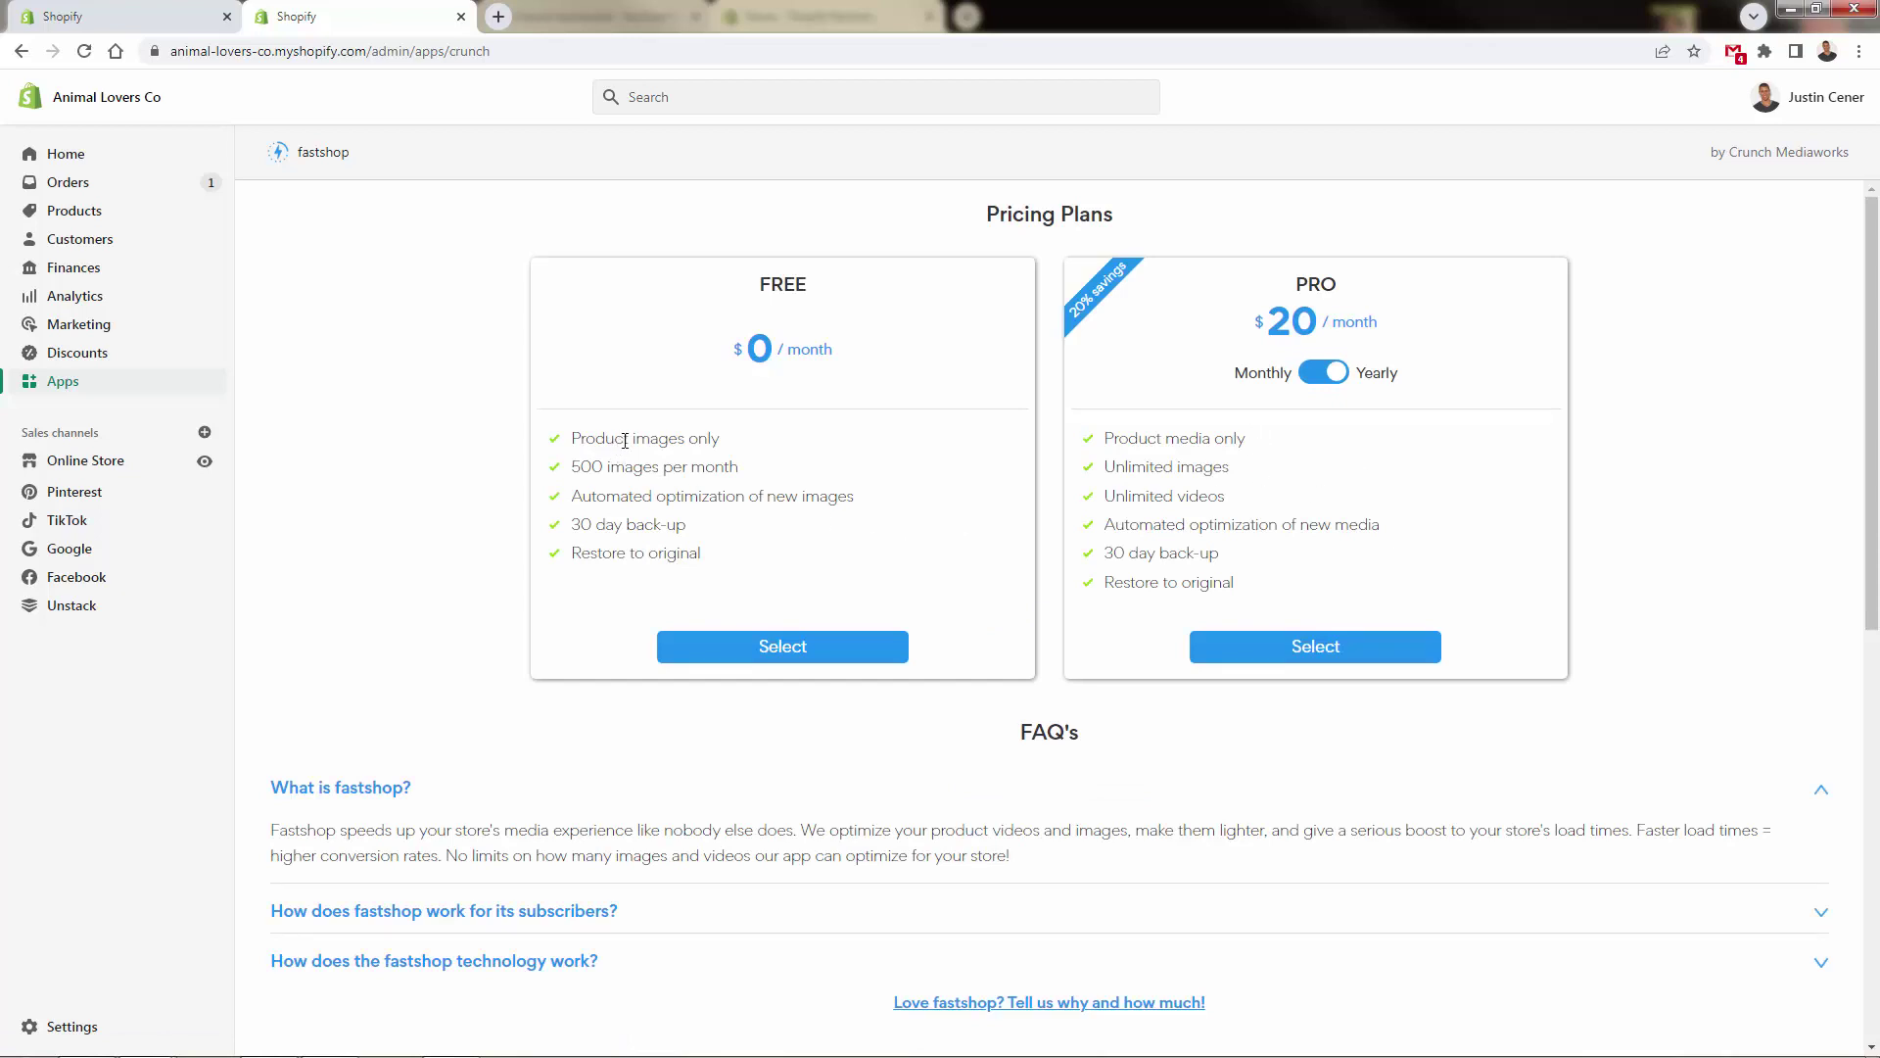
Highlight, then clear, the FREE plan's feature list on the pricing page.
left_click_drag(627, 438, 658, 492)
left_click(691, 563)
left_click(660, 488)
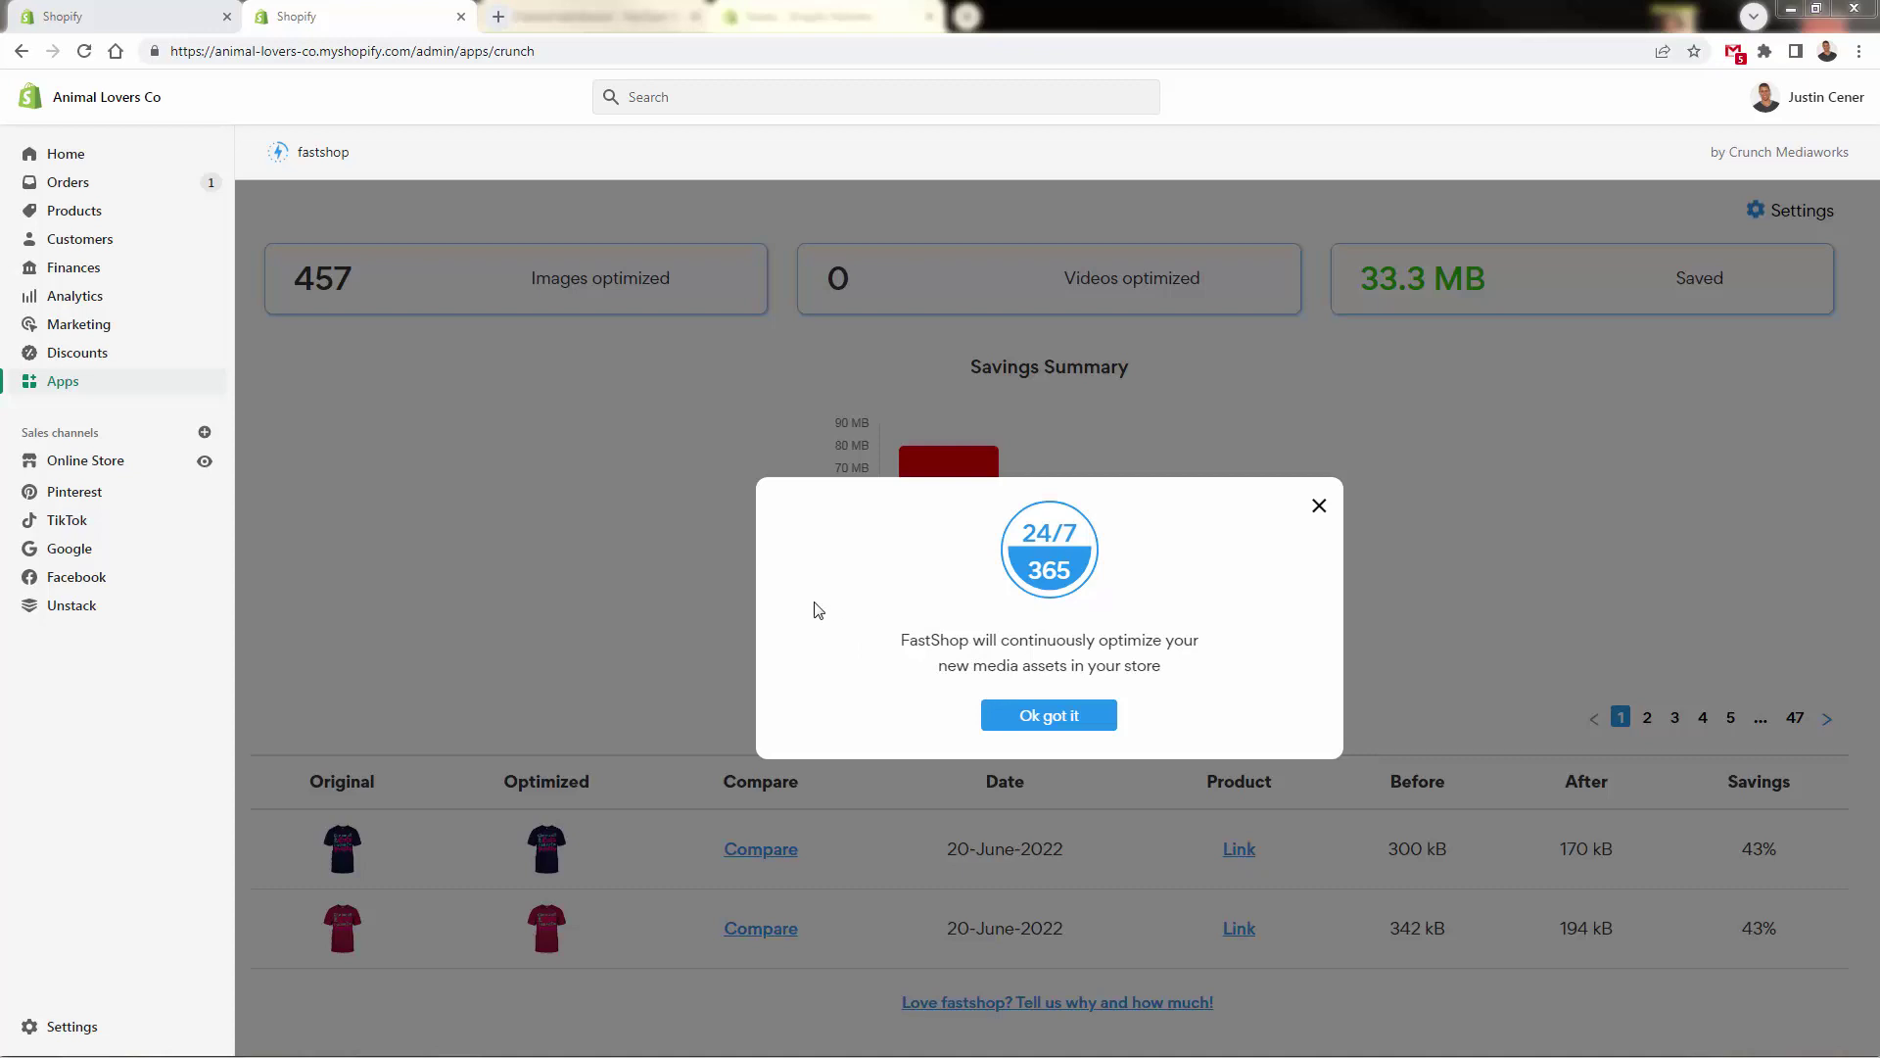
Dismiss the 24/7 optimization notice and scroll through the optimized-images table.
left_click(1061, 713)
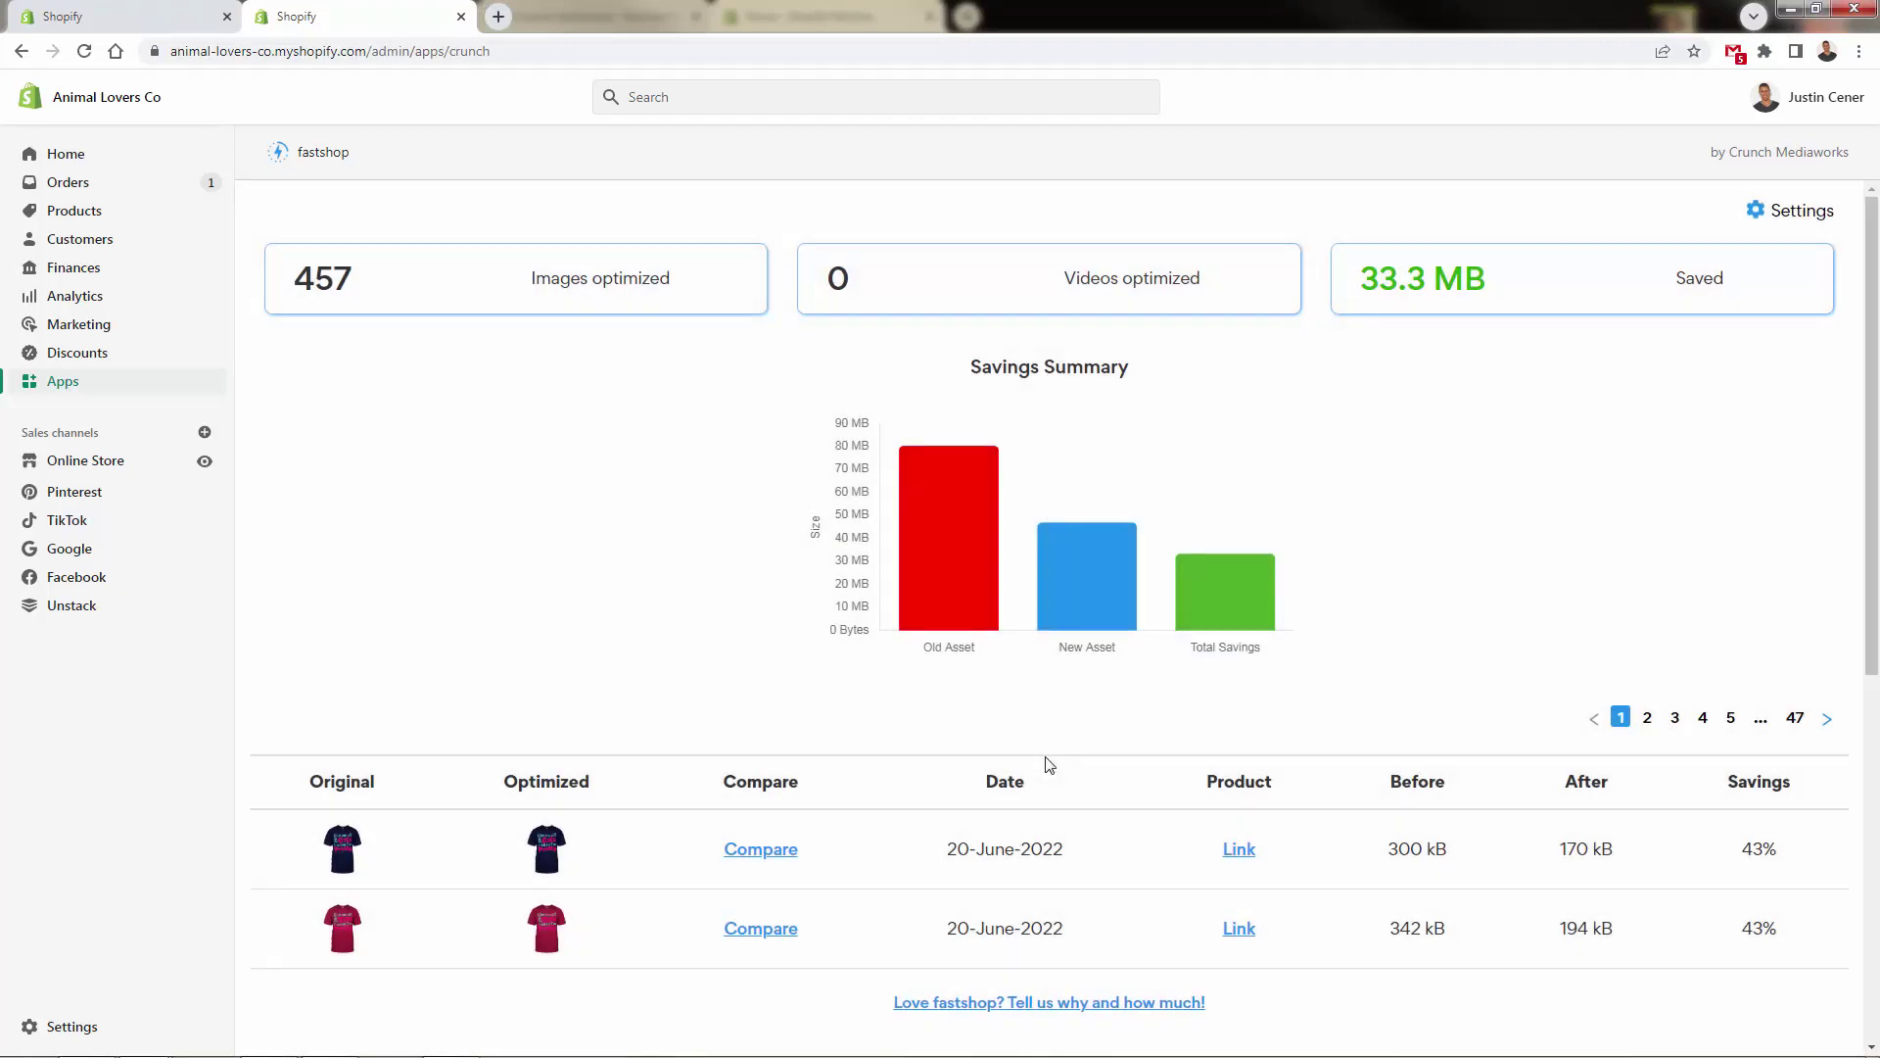
scroll(1049, 760, "down", 1)
scroll(1006, 790, "down", 3)
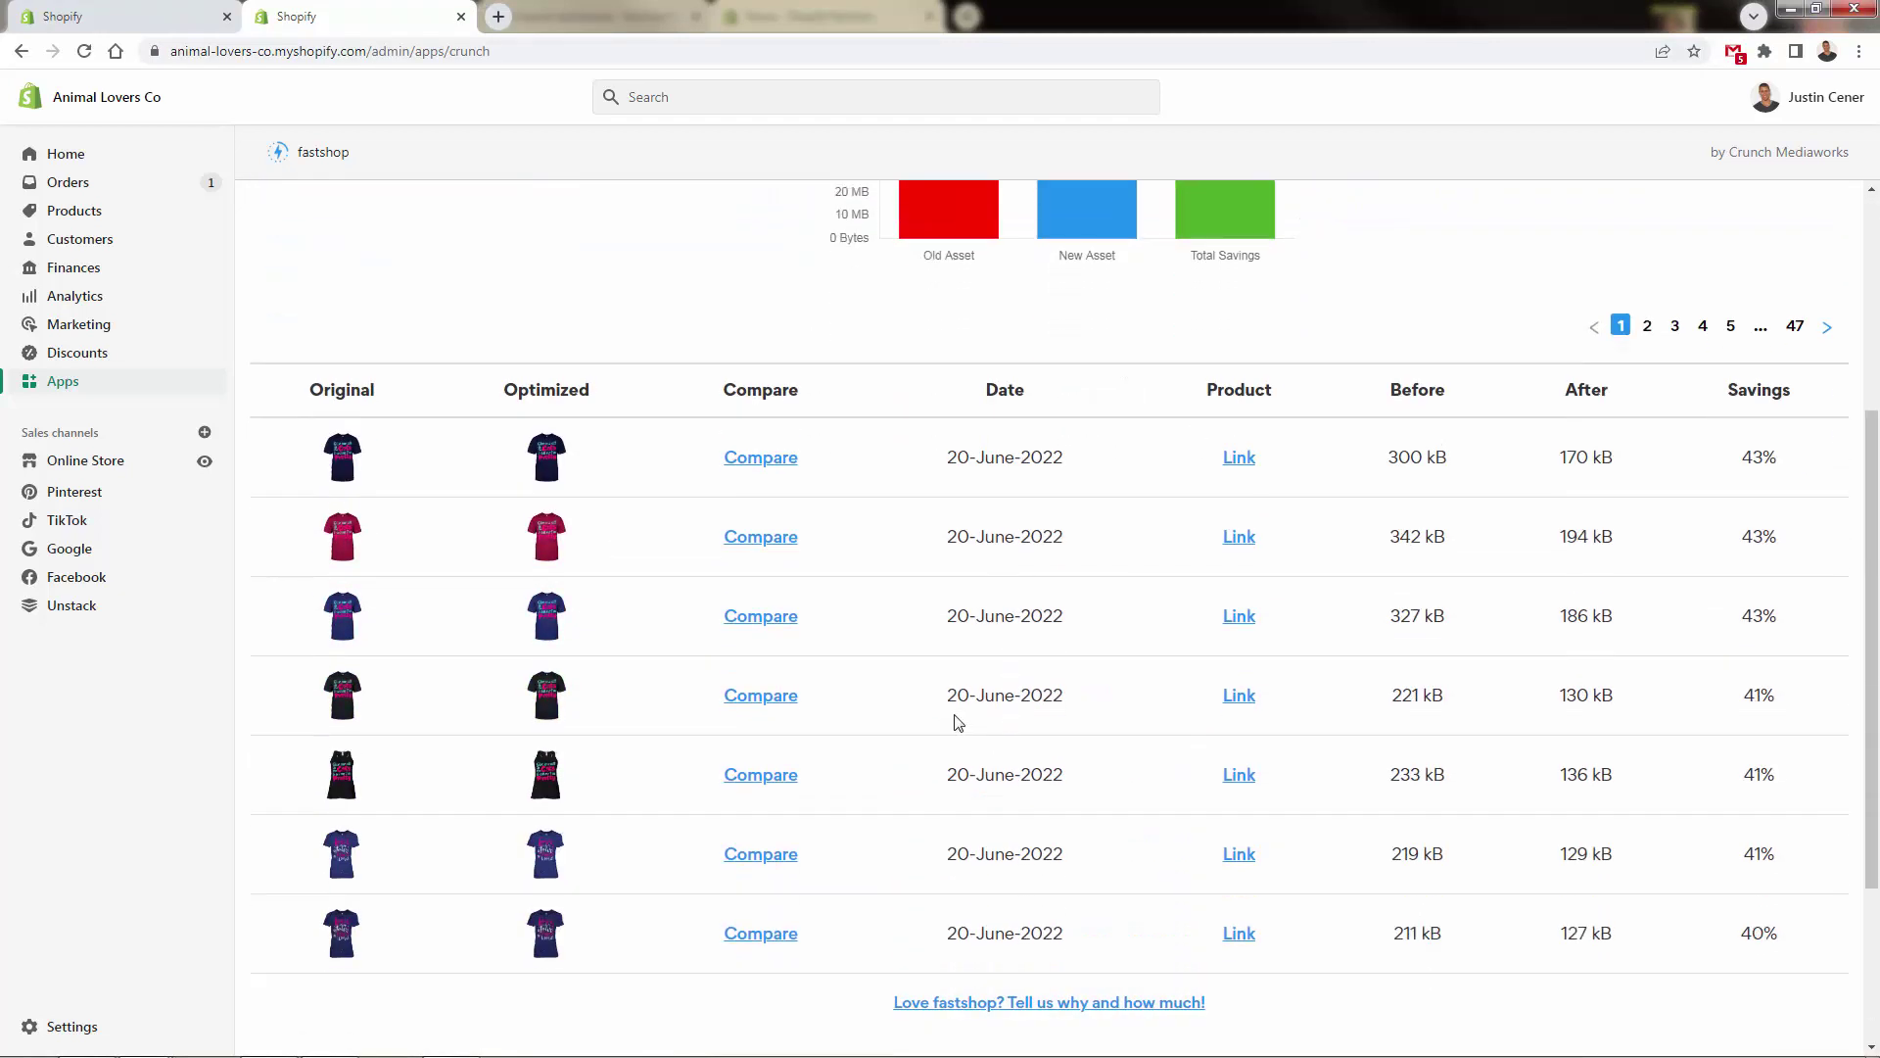
scroll(957, 721, "down", 2)
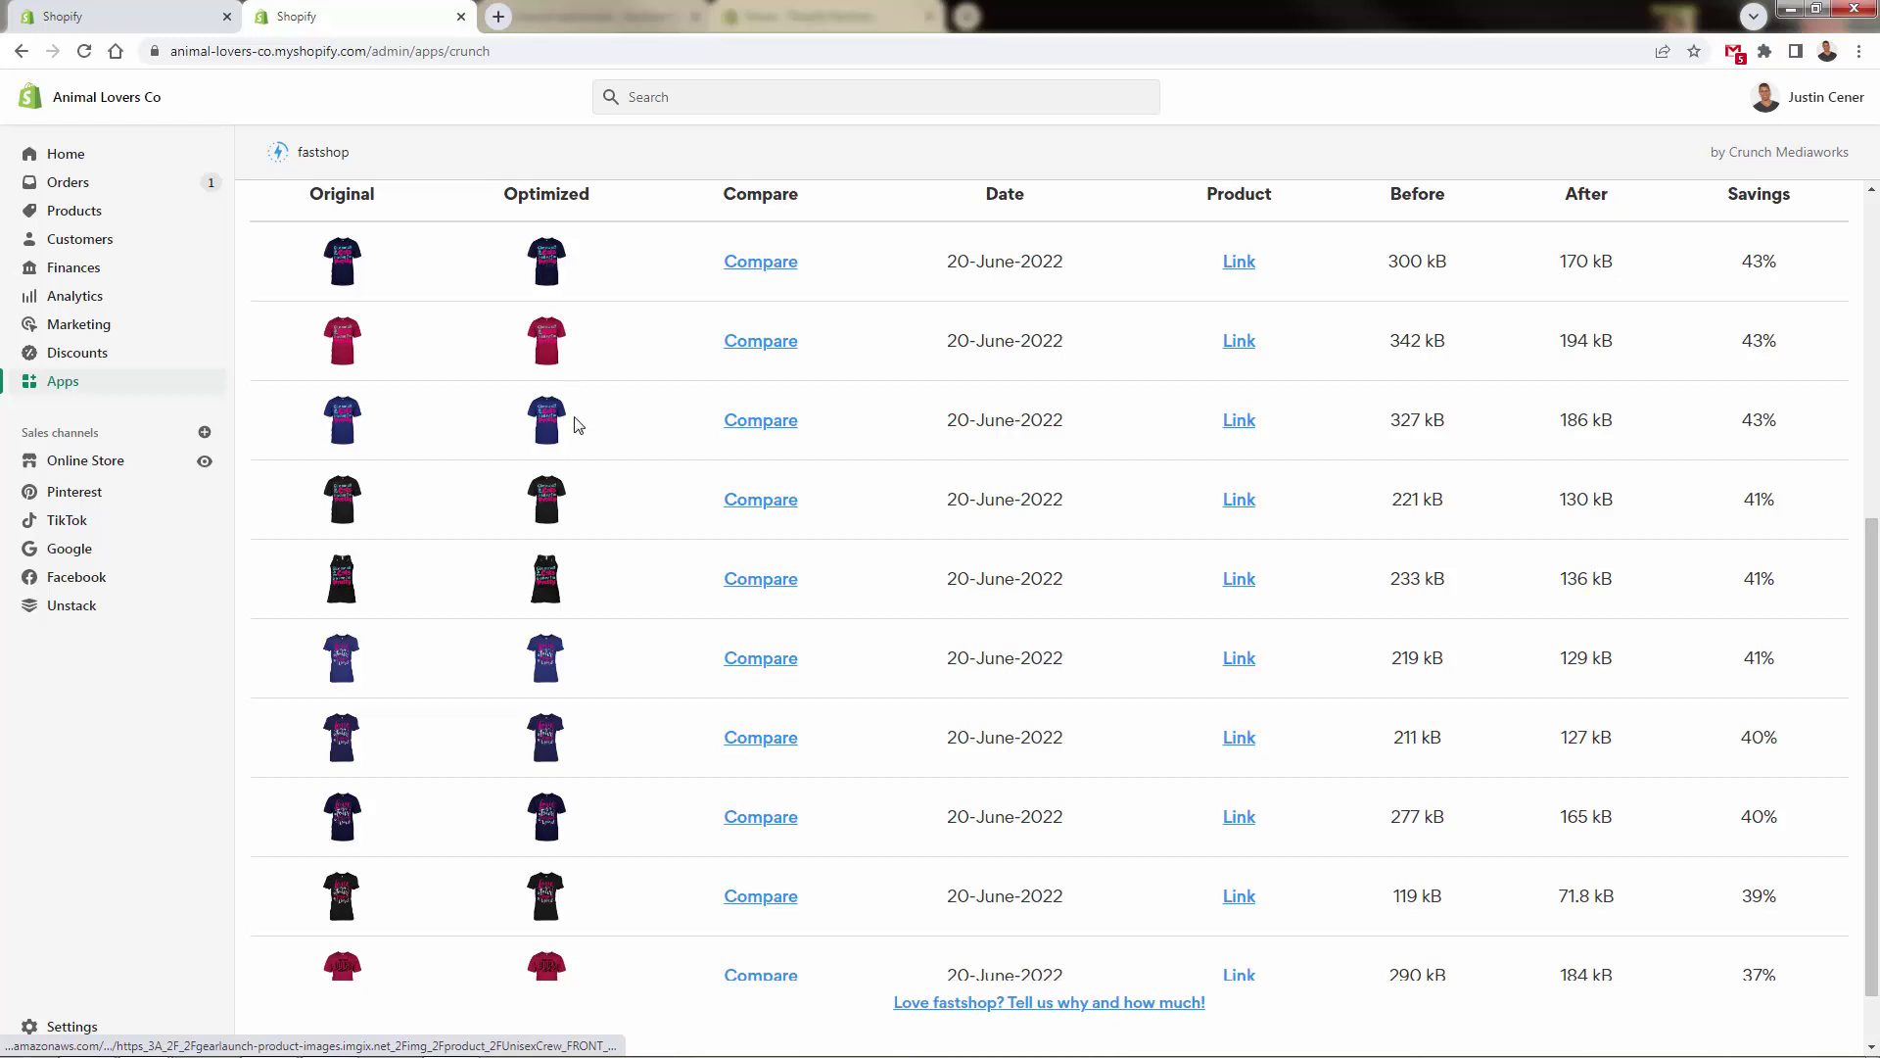
scroll(573, 474, "down", 1)
scroll(575, 563, "up", 6)
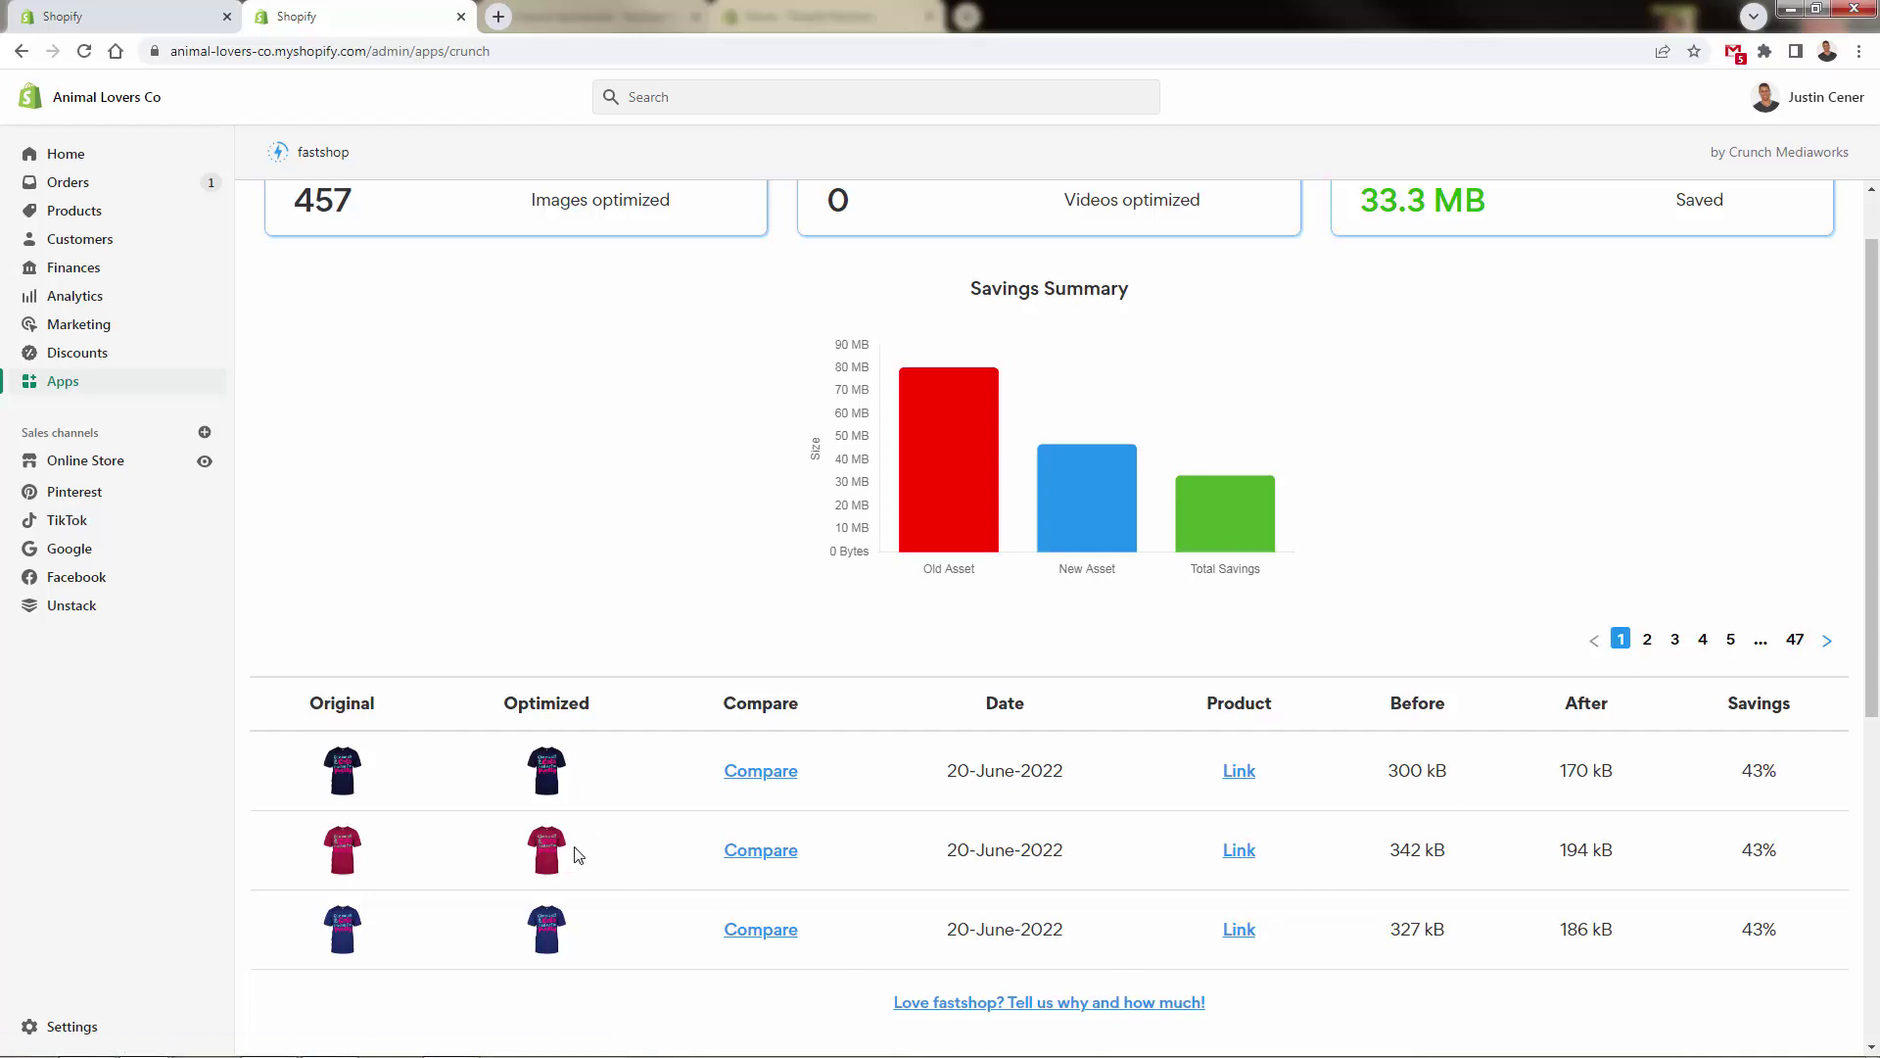
scroll(578, 855, "up", 1)
Read each Savings Summary bar's value, then scroll further down the dashboard.
mouse_move(909, 594)
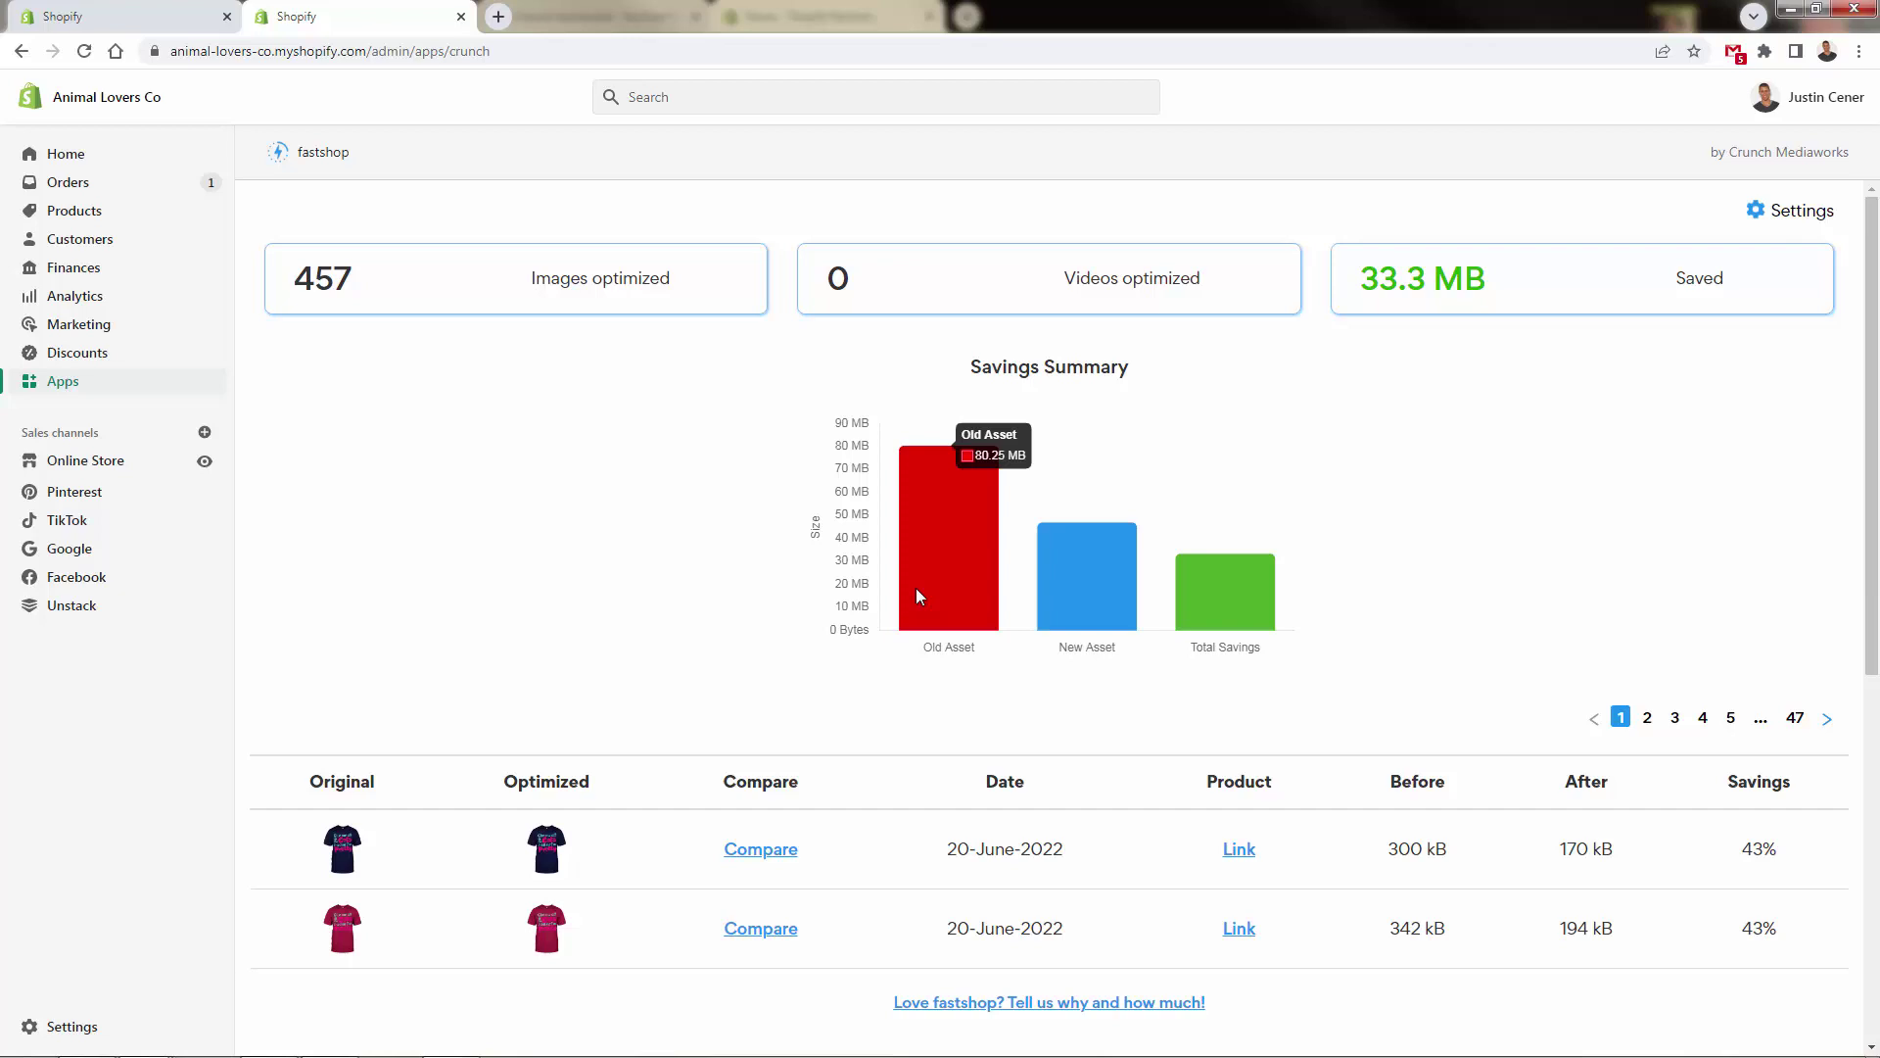
mouse_move(1092, 601)
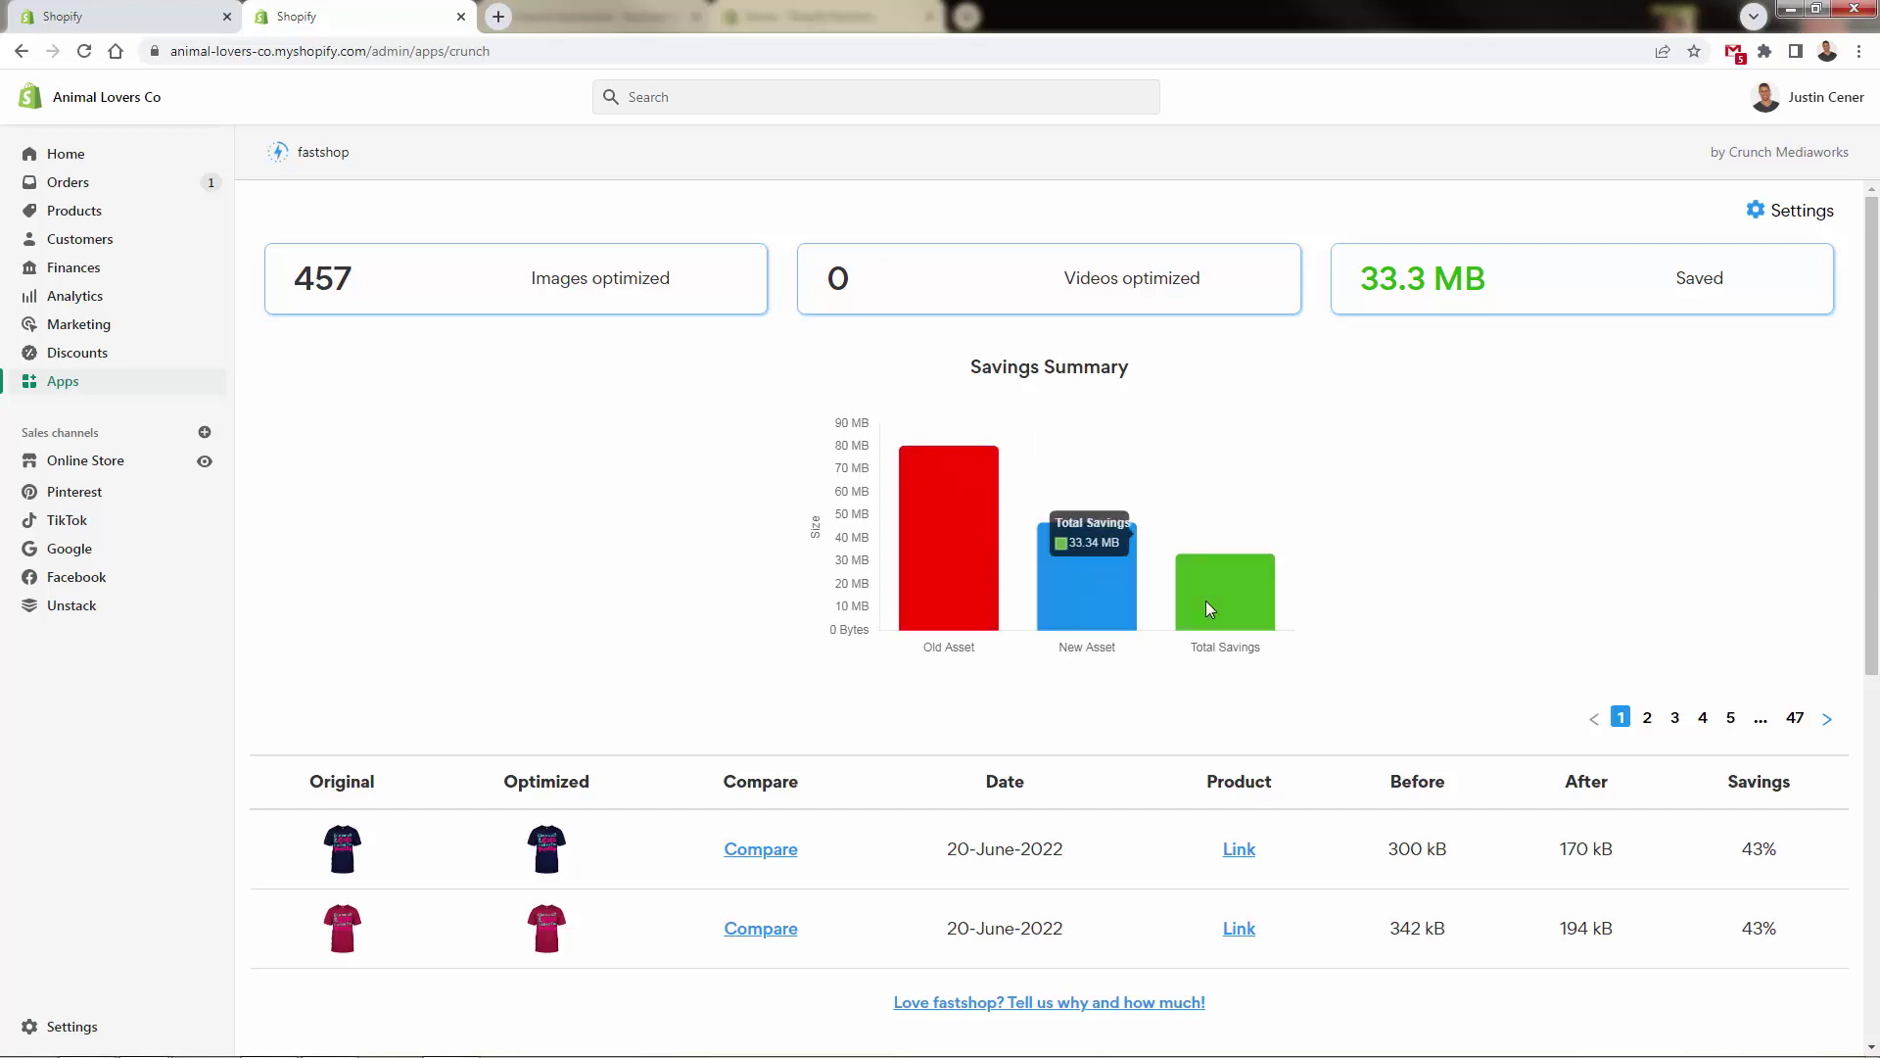
mouse_move(1207, 603)
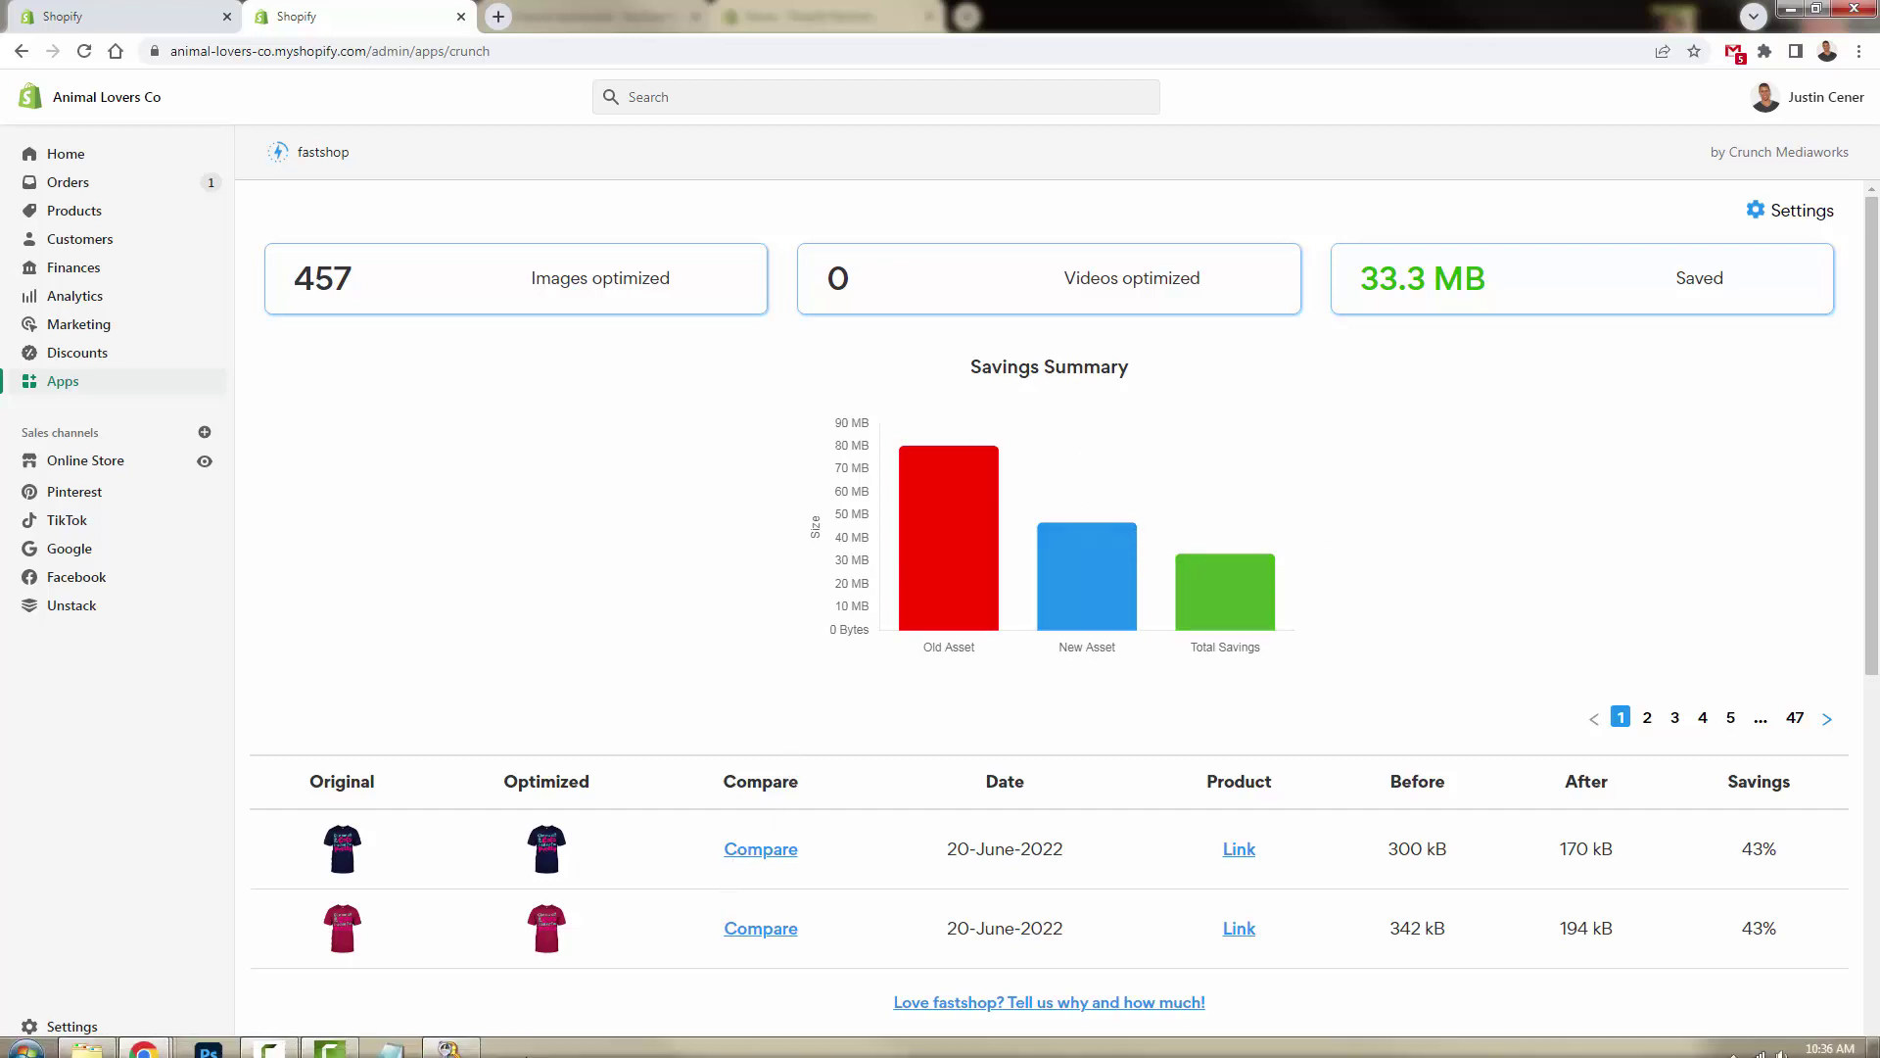
scroll(477, 592, "down", 2)
scroll(477, 592, "down", 1)
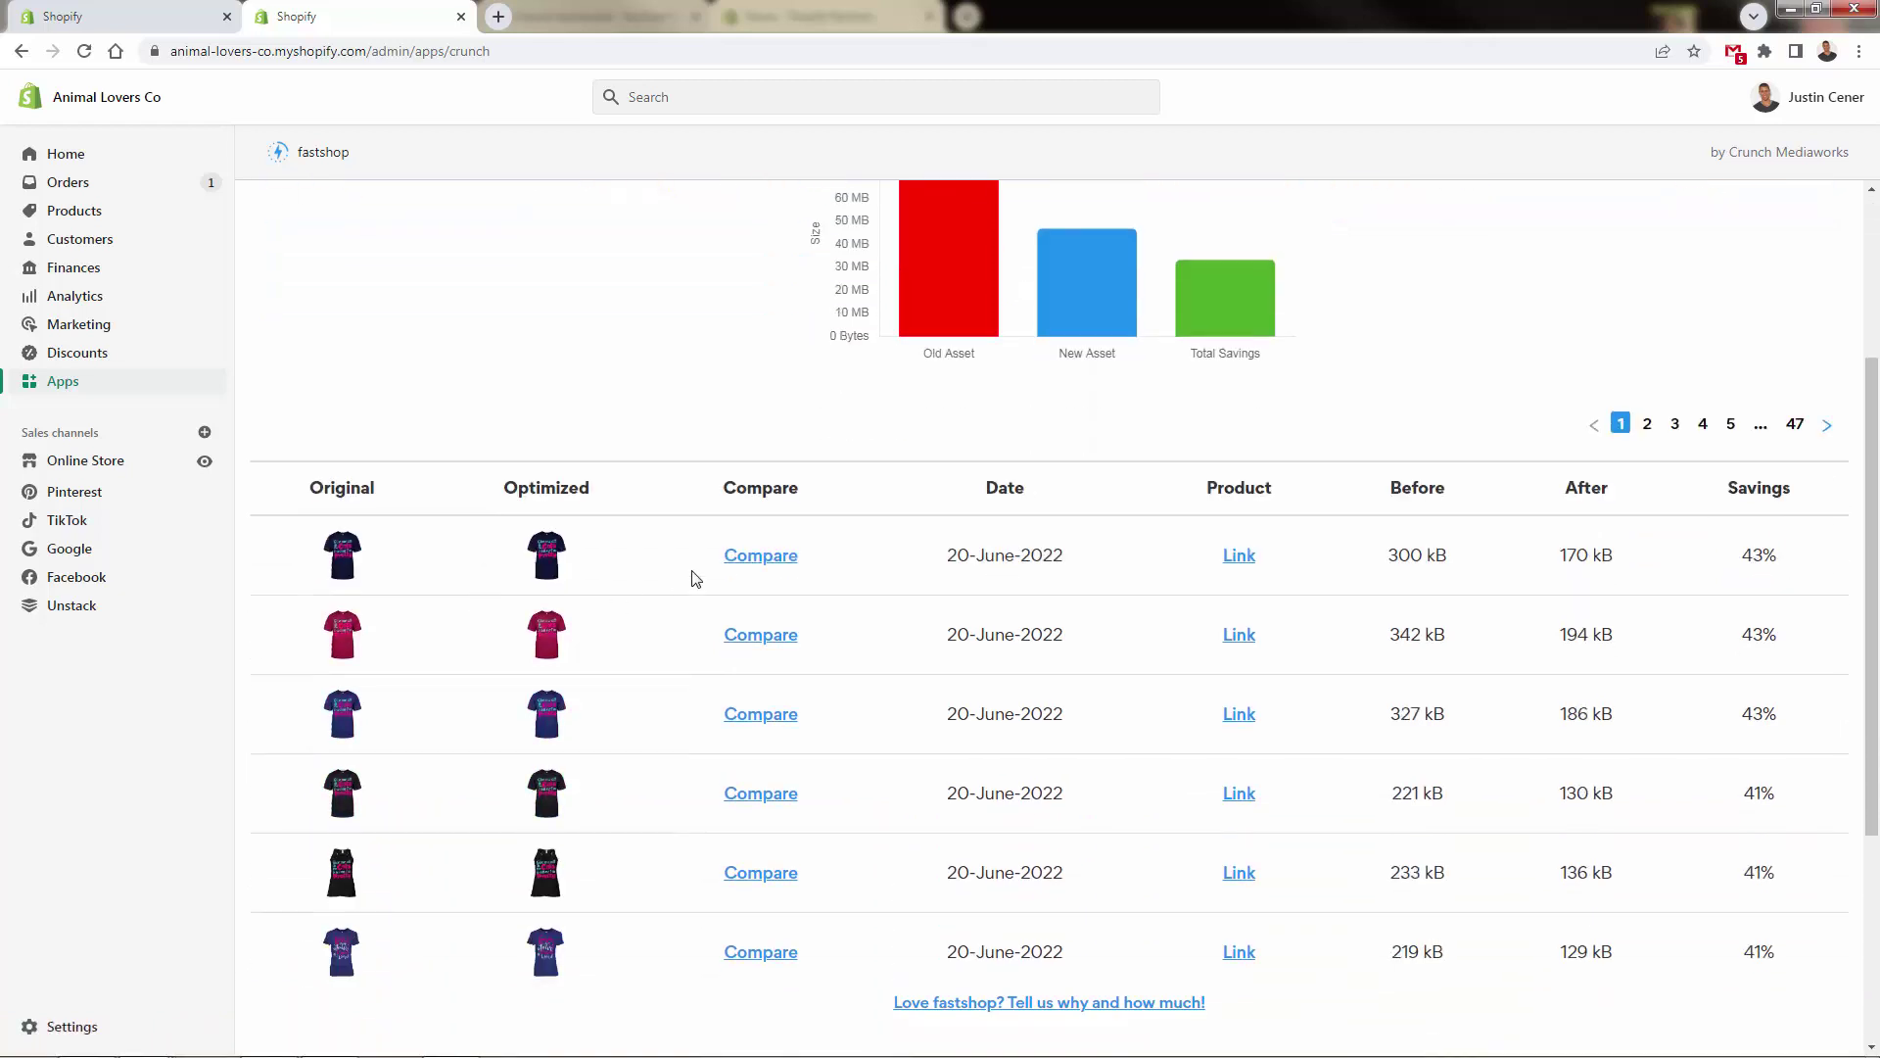
left_click(763, 558)
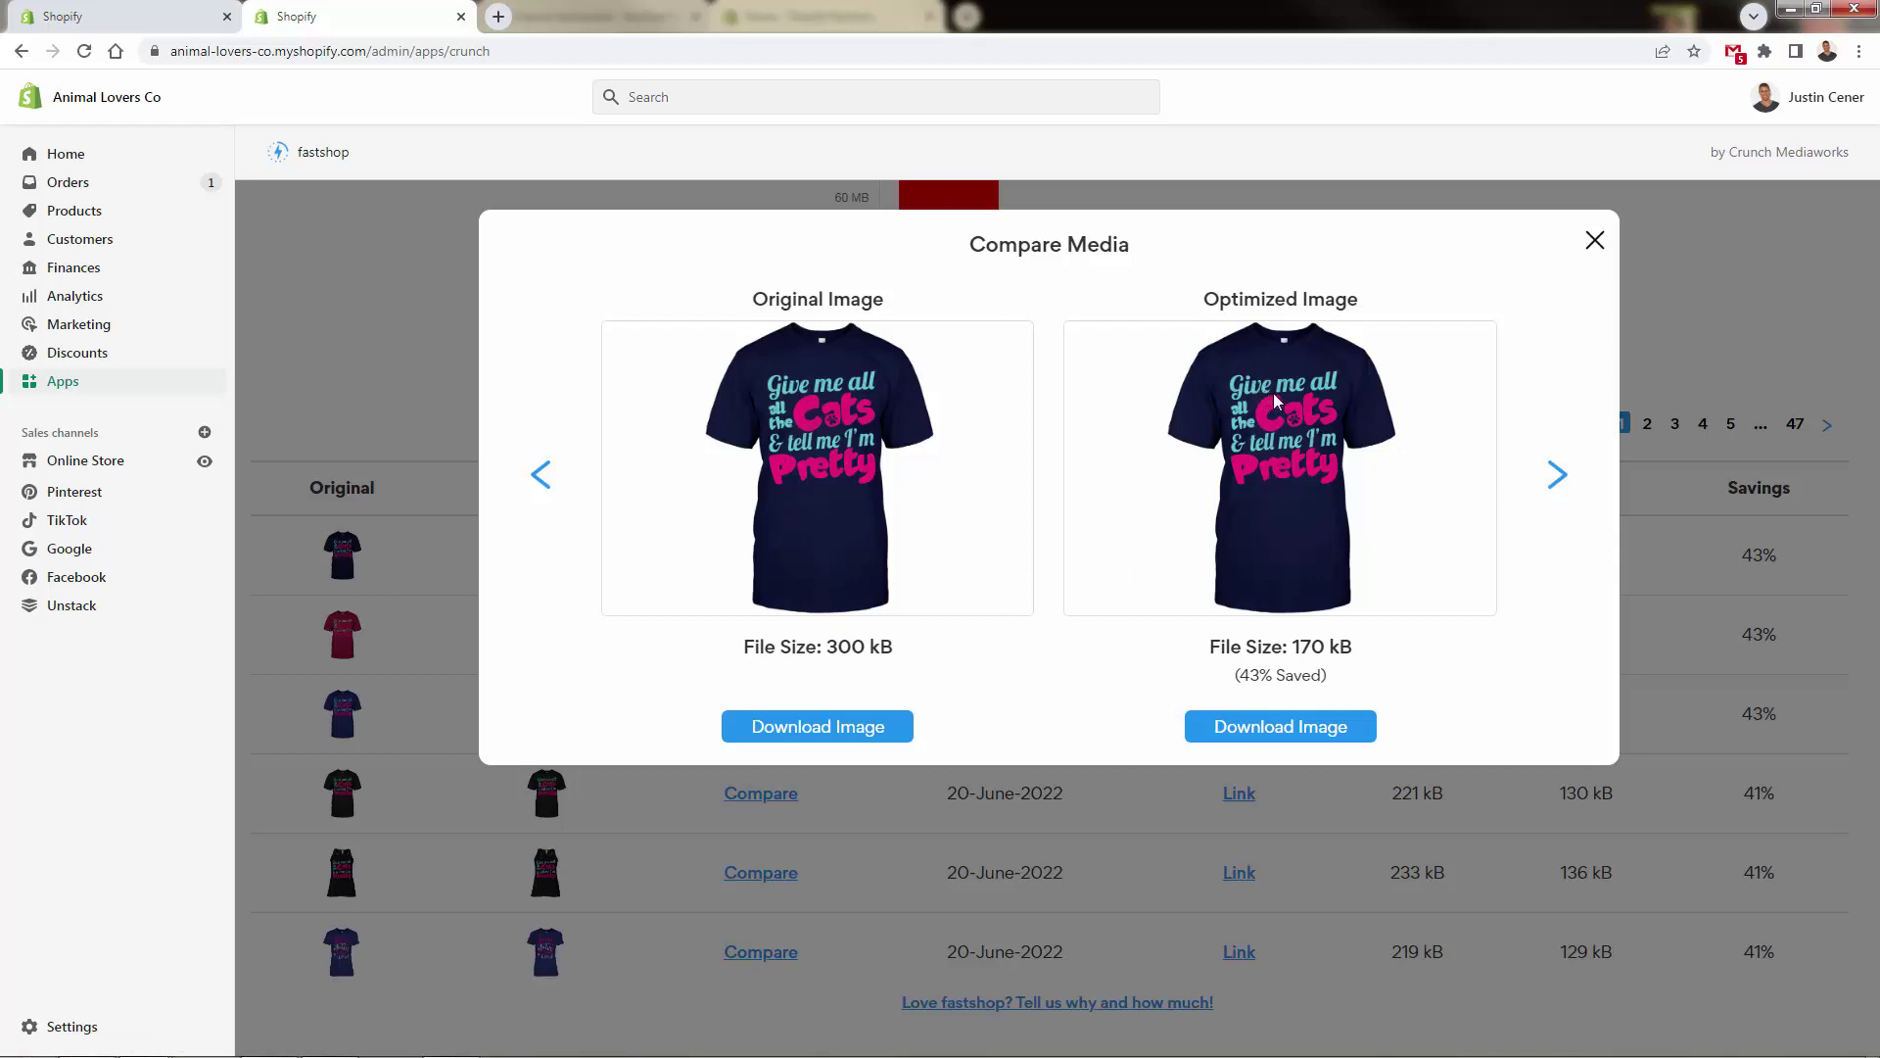
left_click(1559, 484)
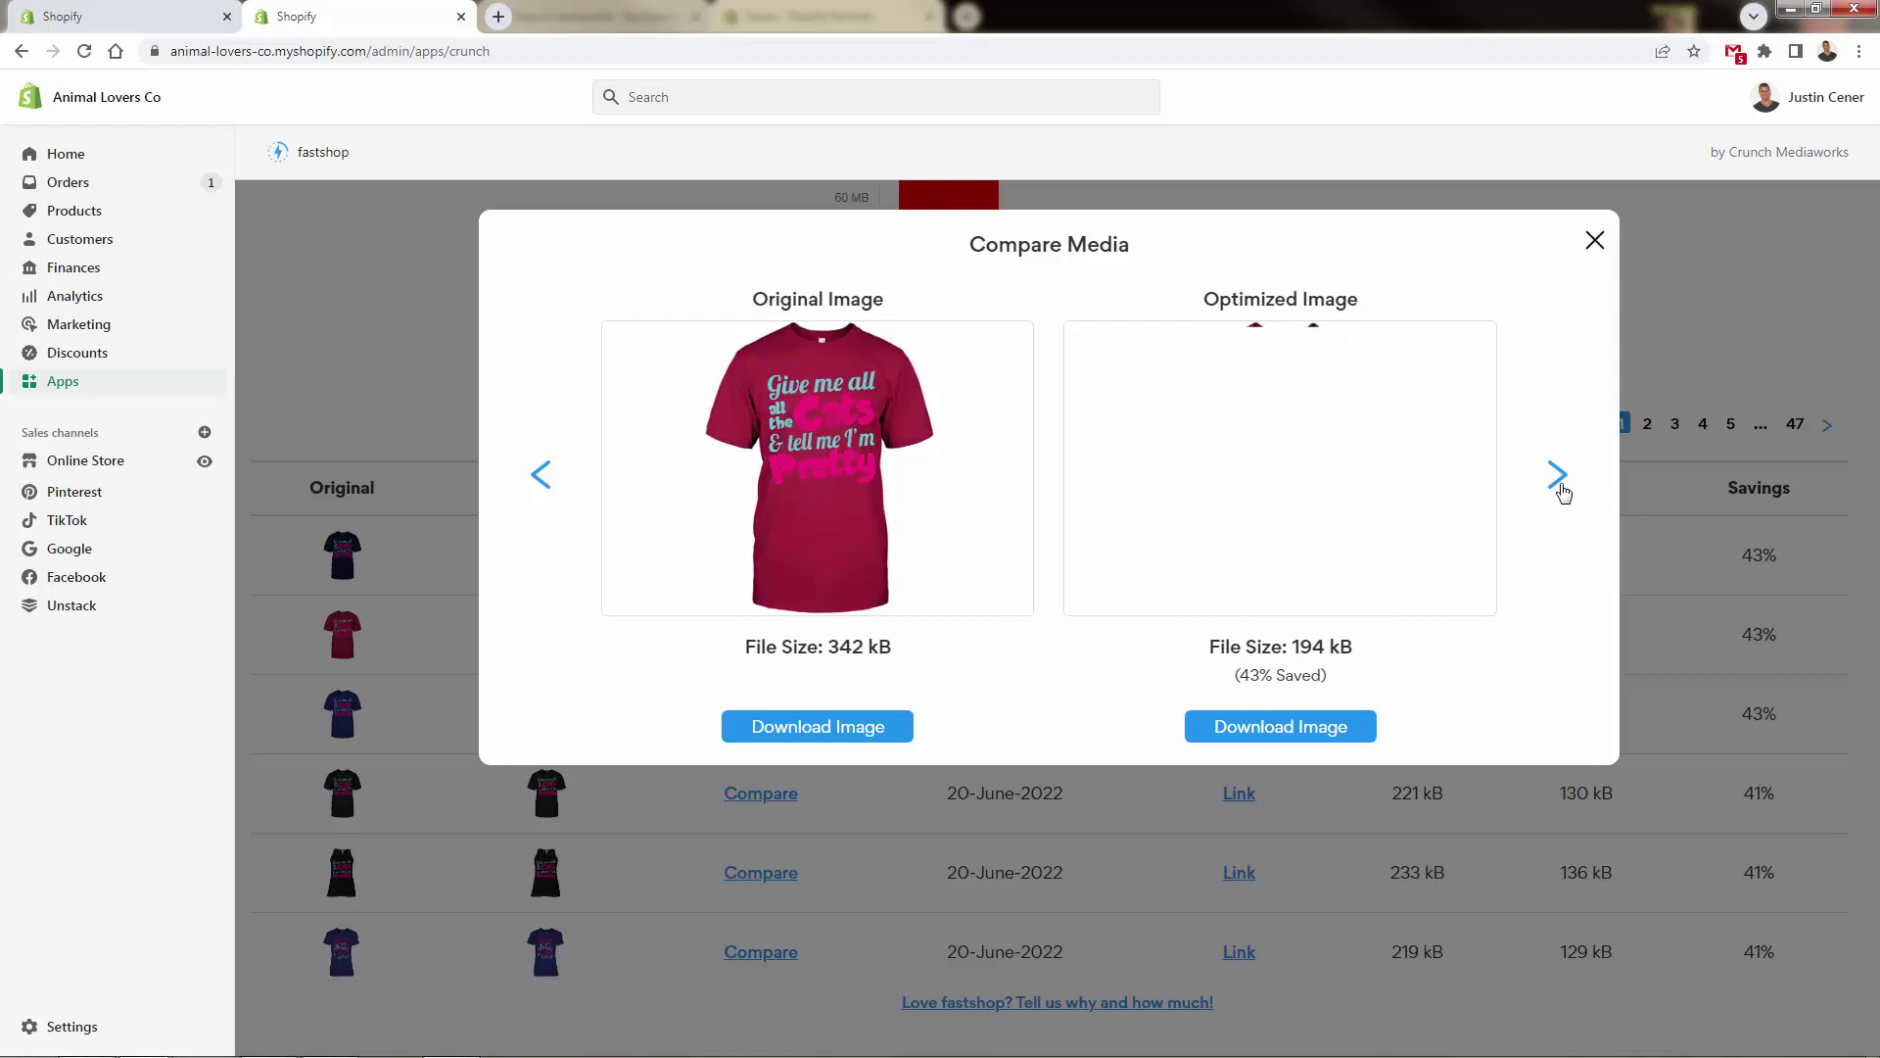
left_click(1560, 487)
left_click(1559, 478)
left_click(1559, 478)
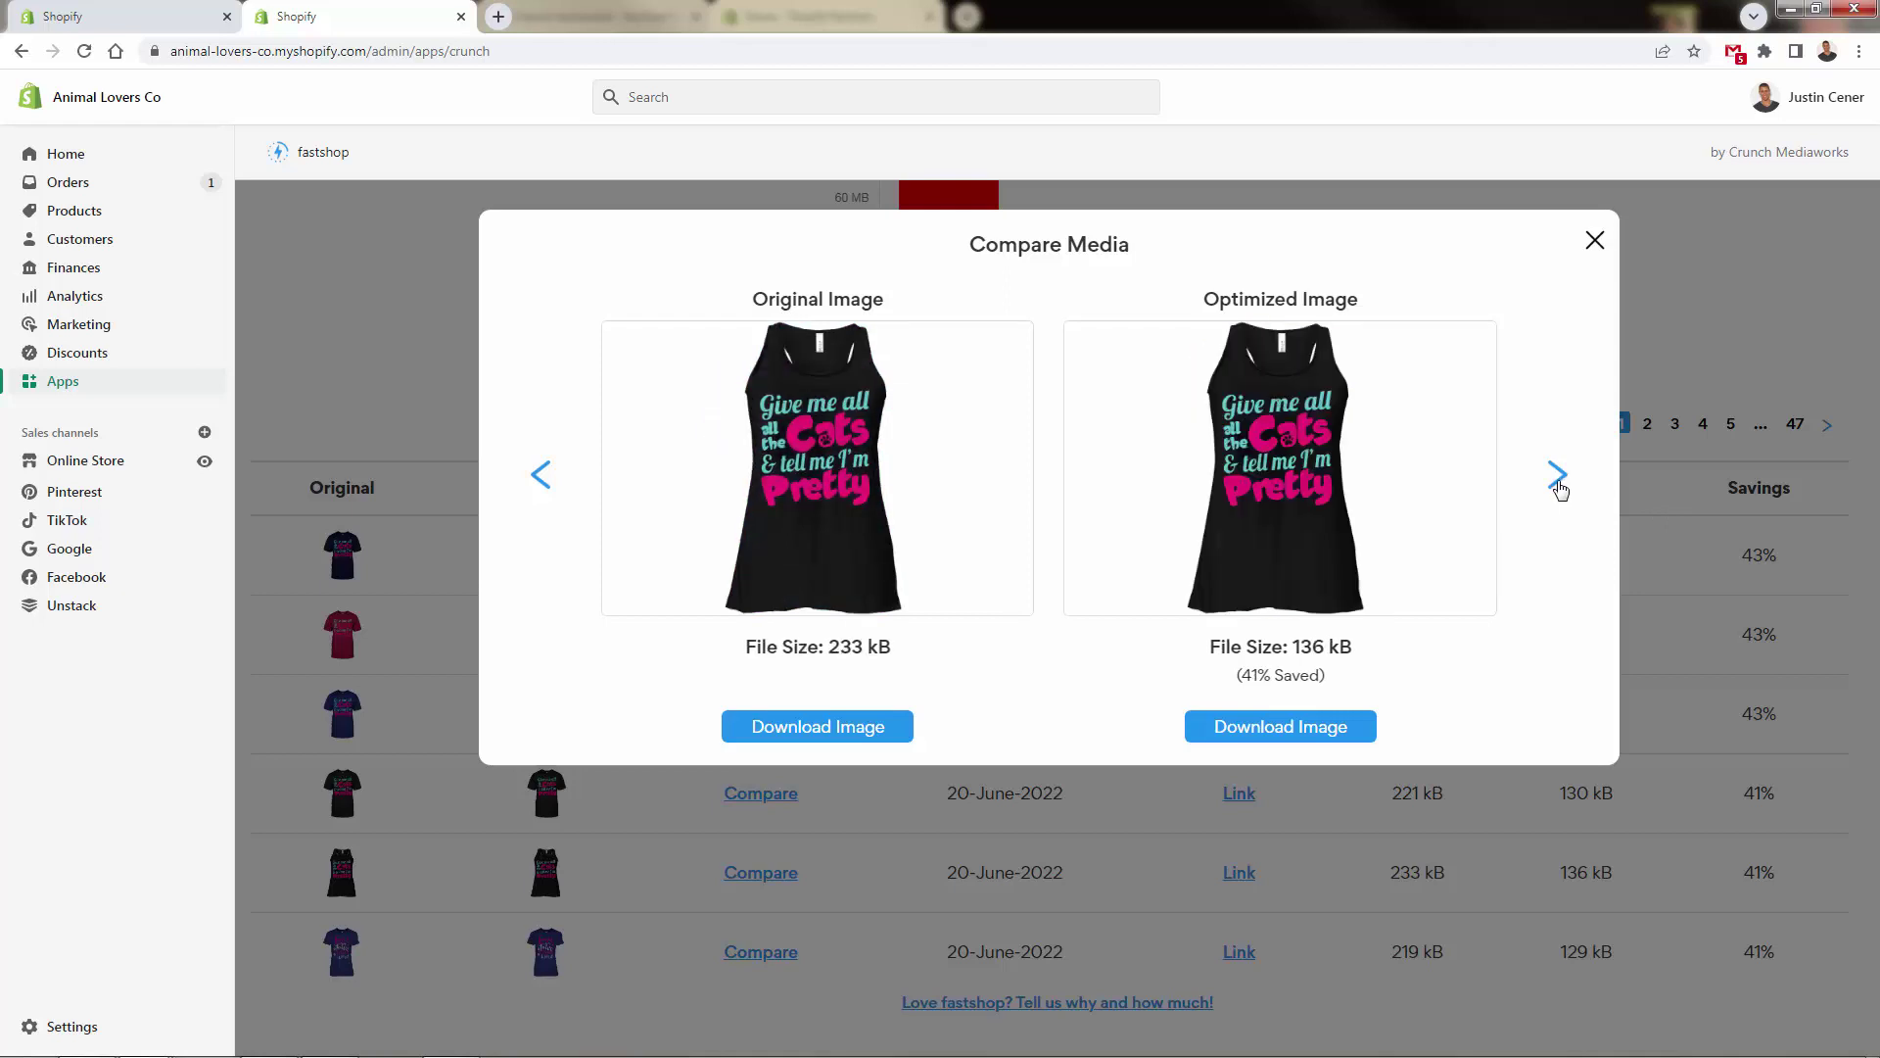
left_click(1559, 478)
left_click(1559, 478)
left_click(1559, 480)
left_click(1559, 480)
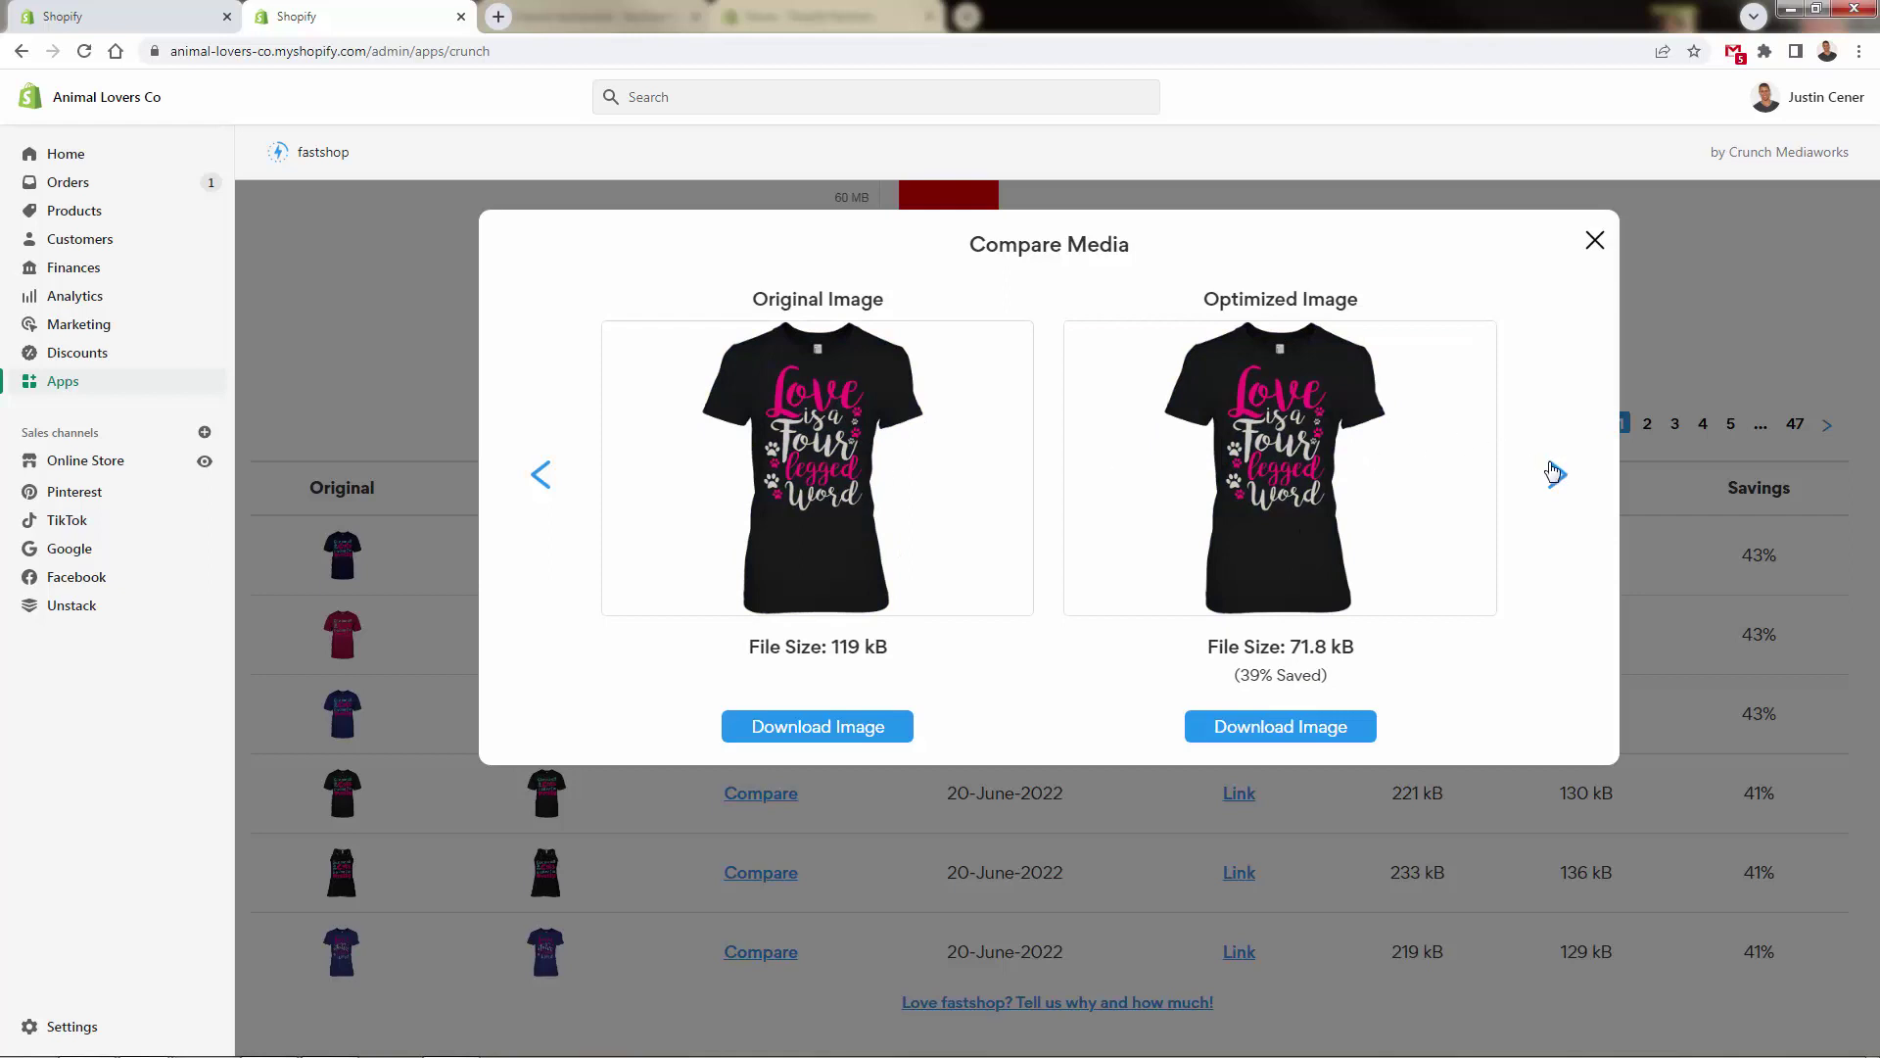
left_click(1555, 474)
double_click(848, 648)
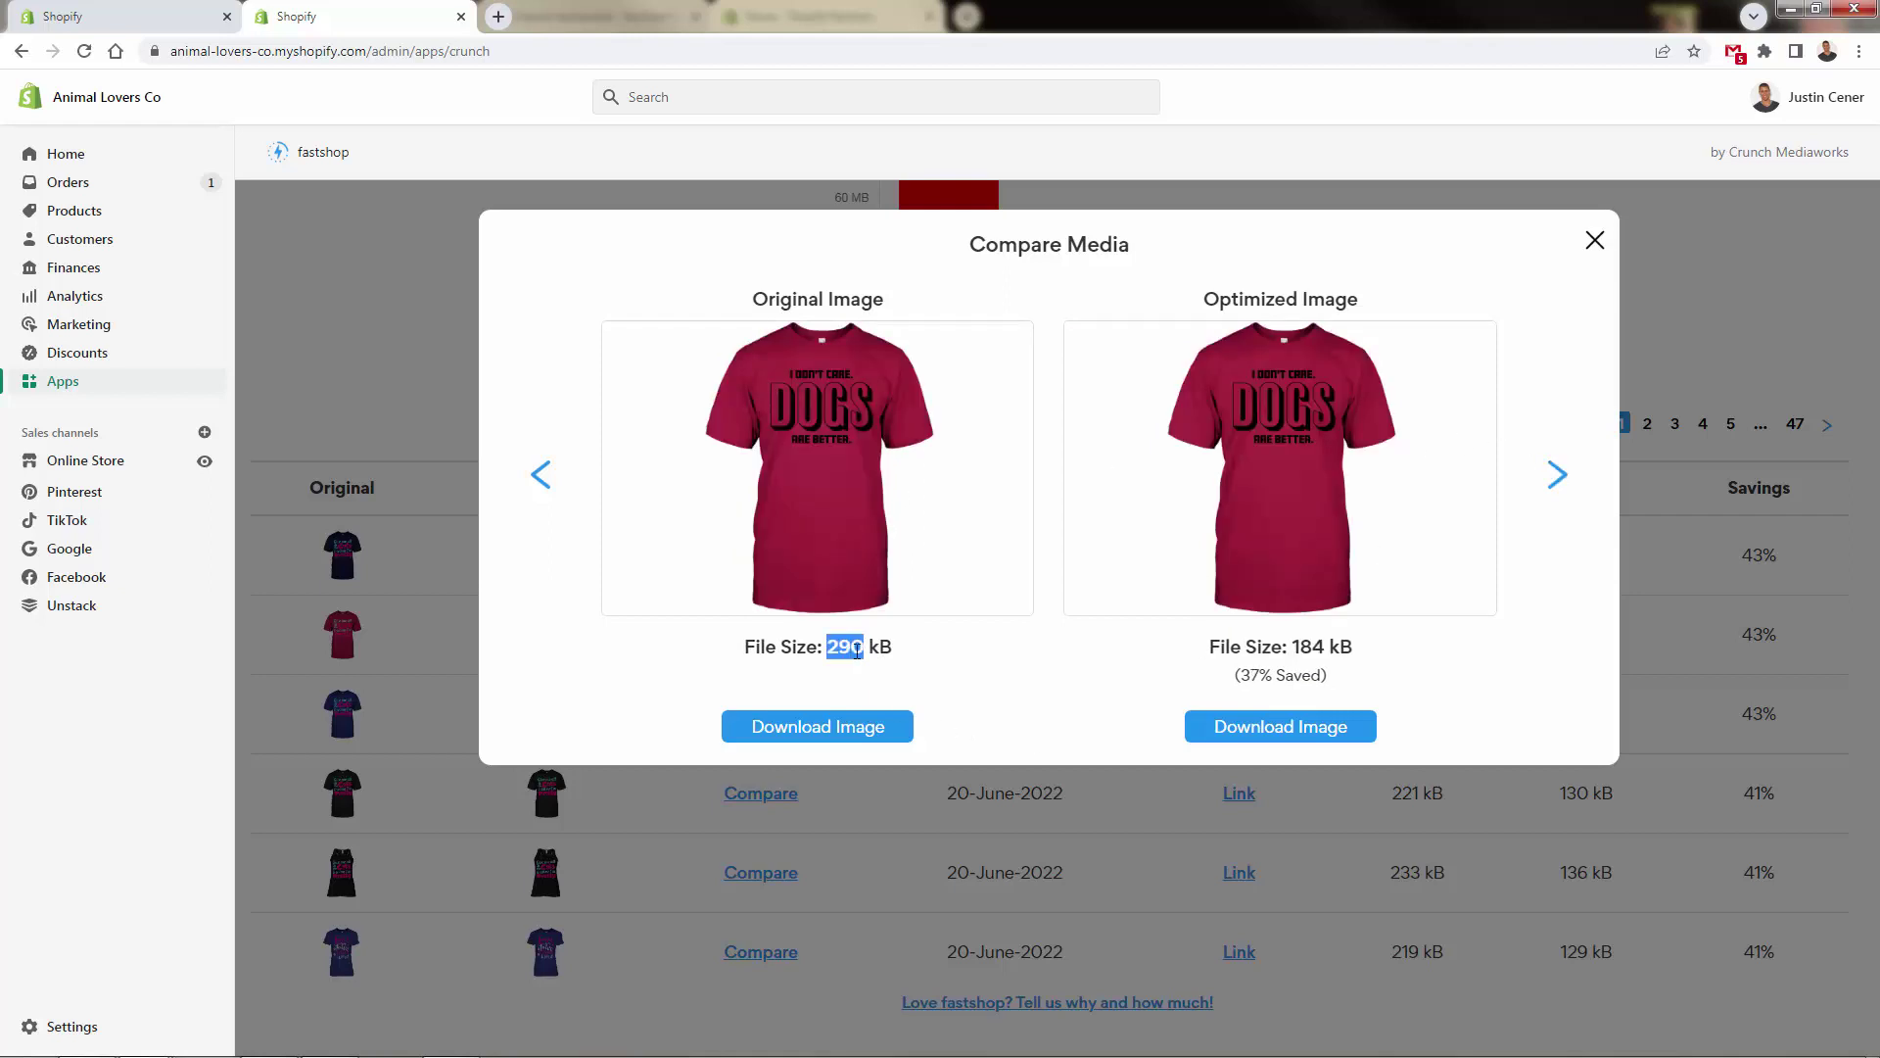
double_click(1346, 650)
left_click(1556, 474)
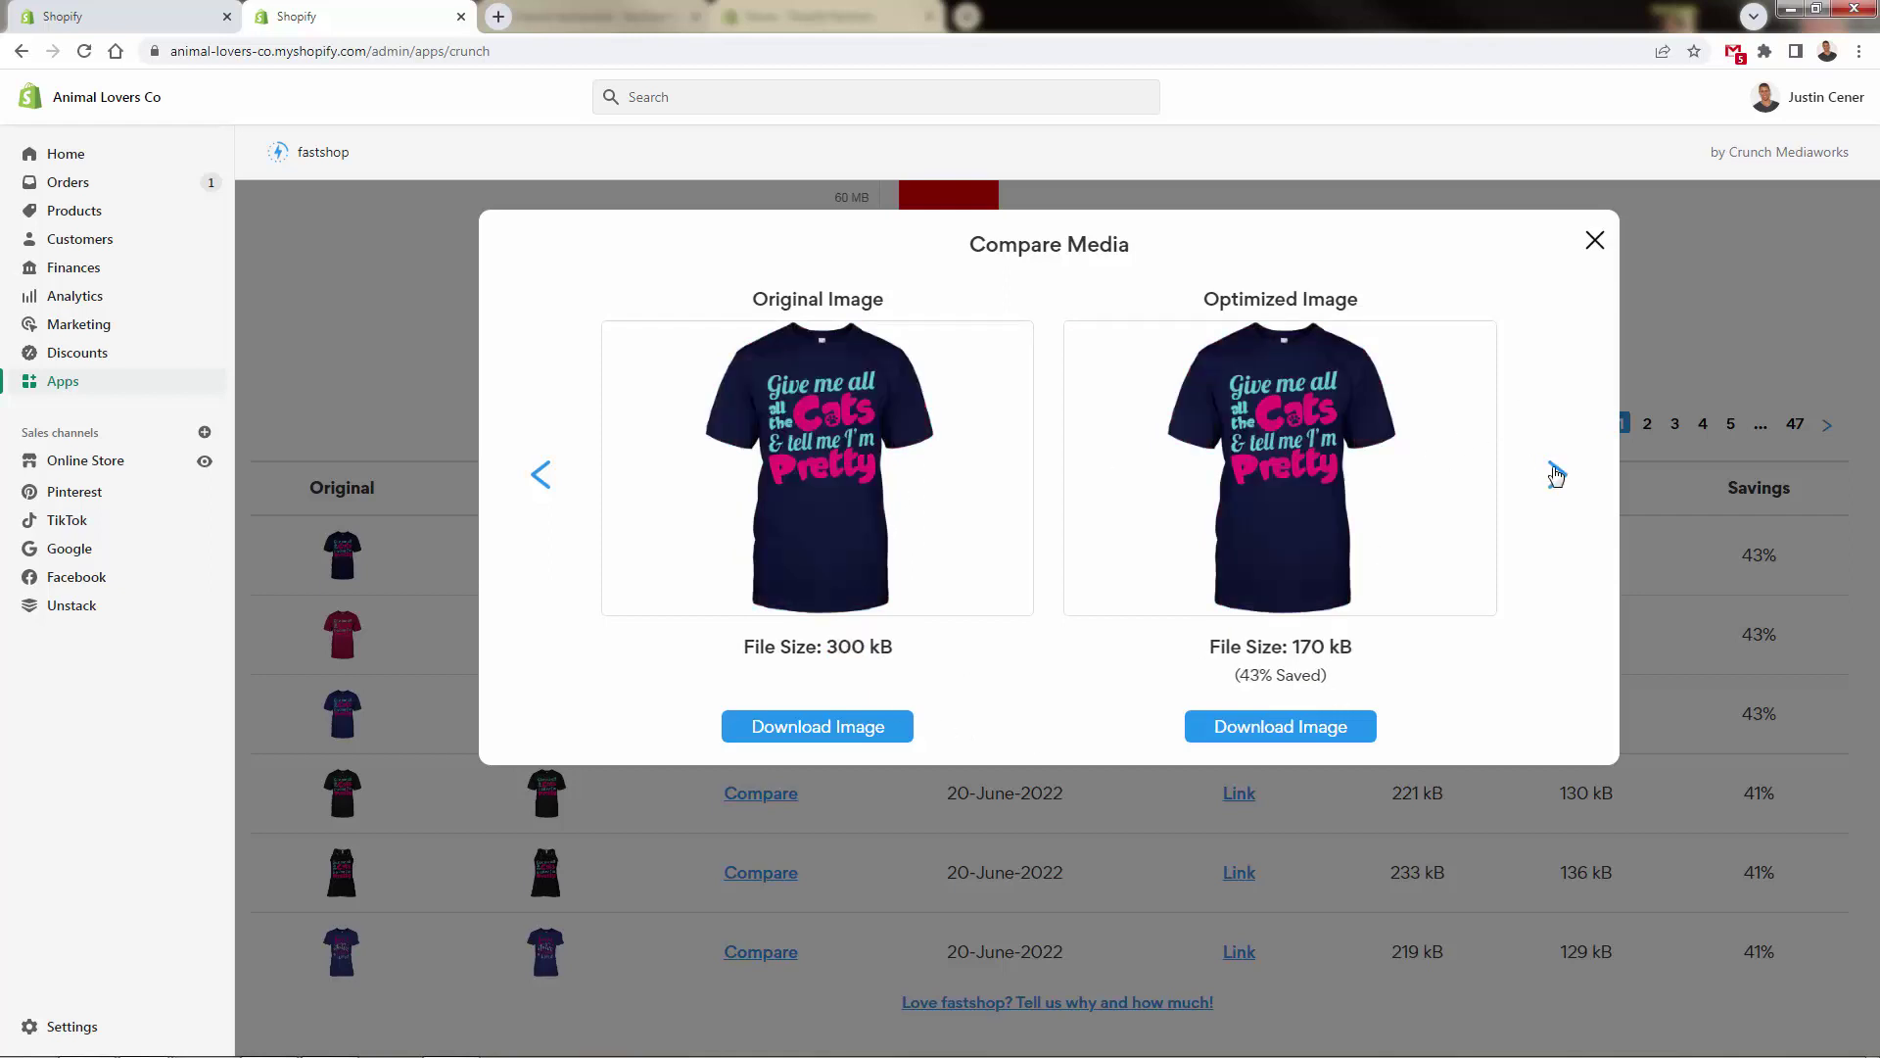
left_click(1556, 474)
left_click(1557, 474)
left_click(1556, 474)
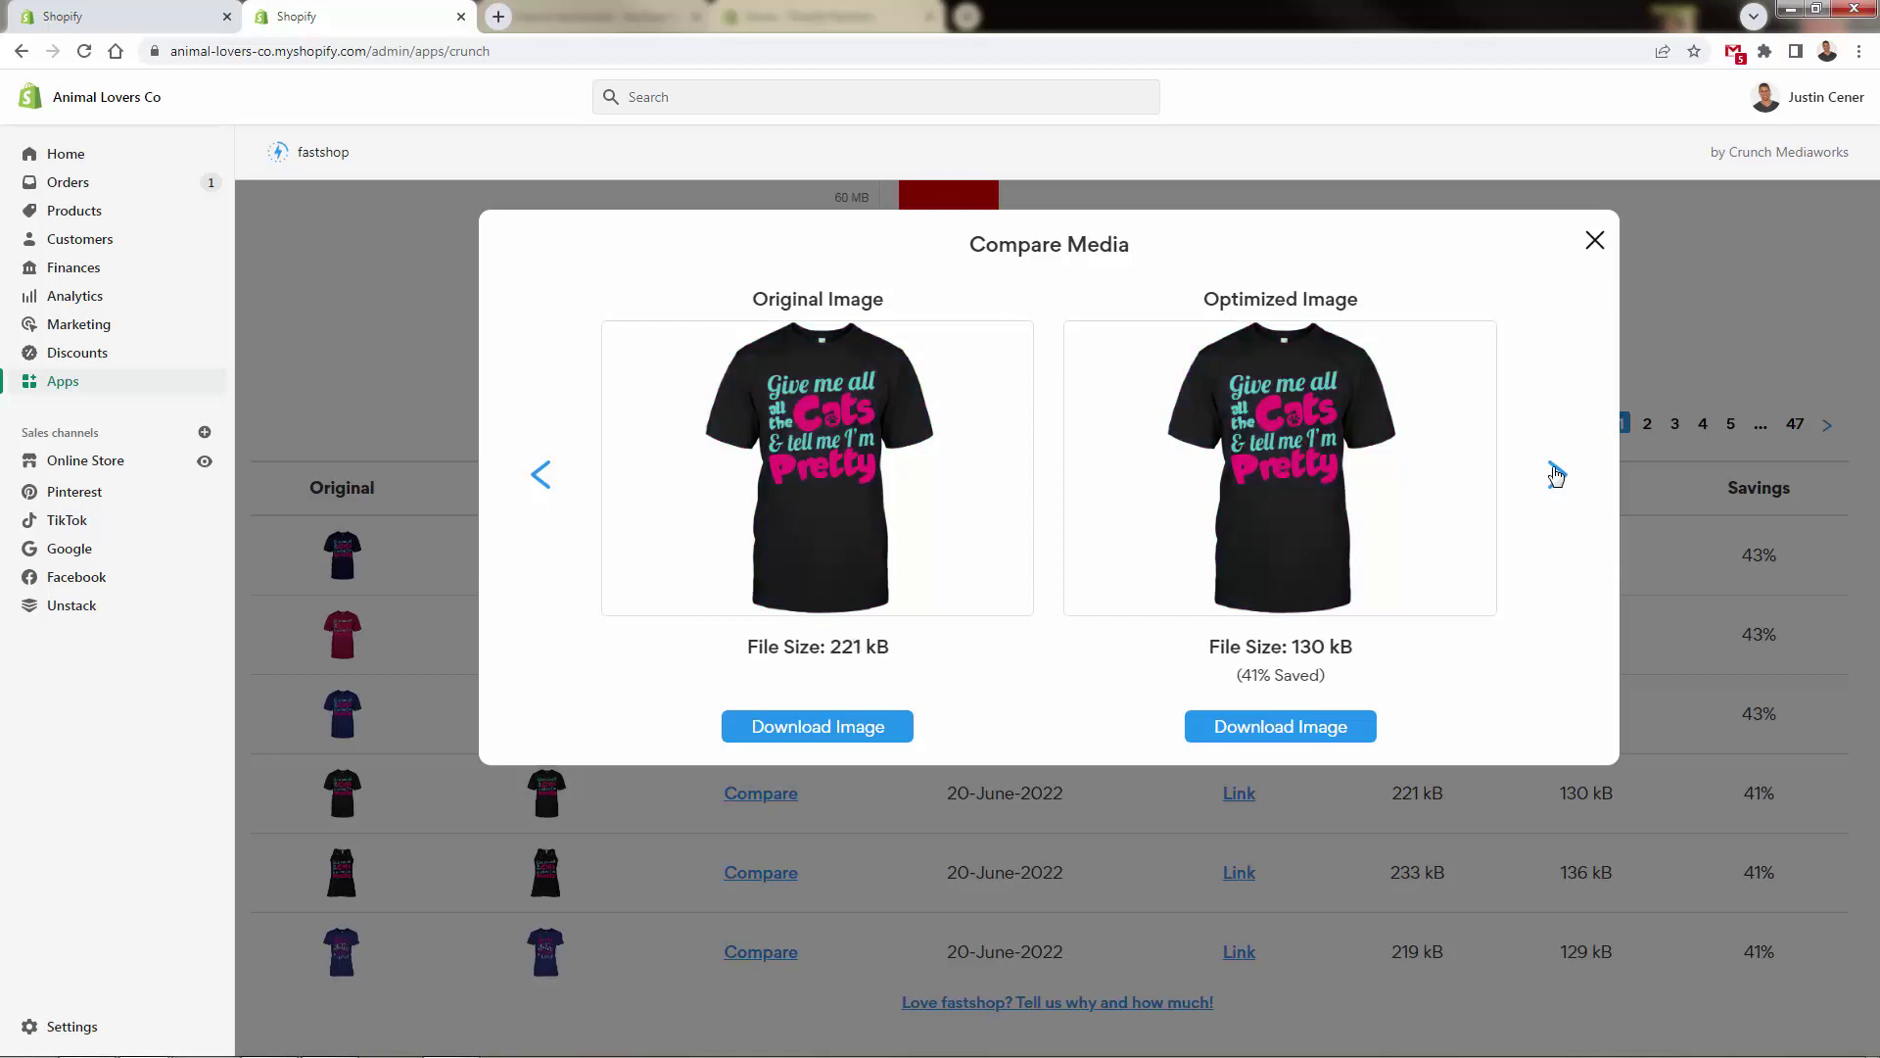
left_click(1556, 474)
left_click(1556, 474)
left_click(1557, 474)
left_click(1557, 474)
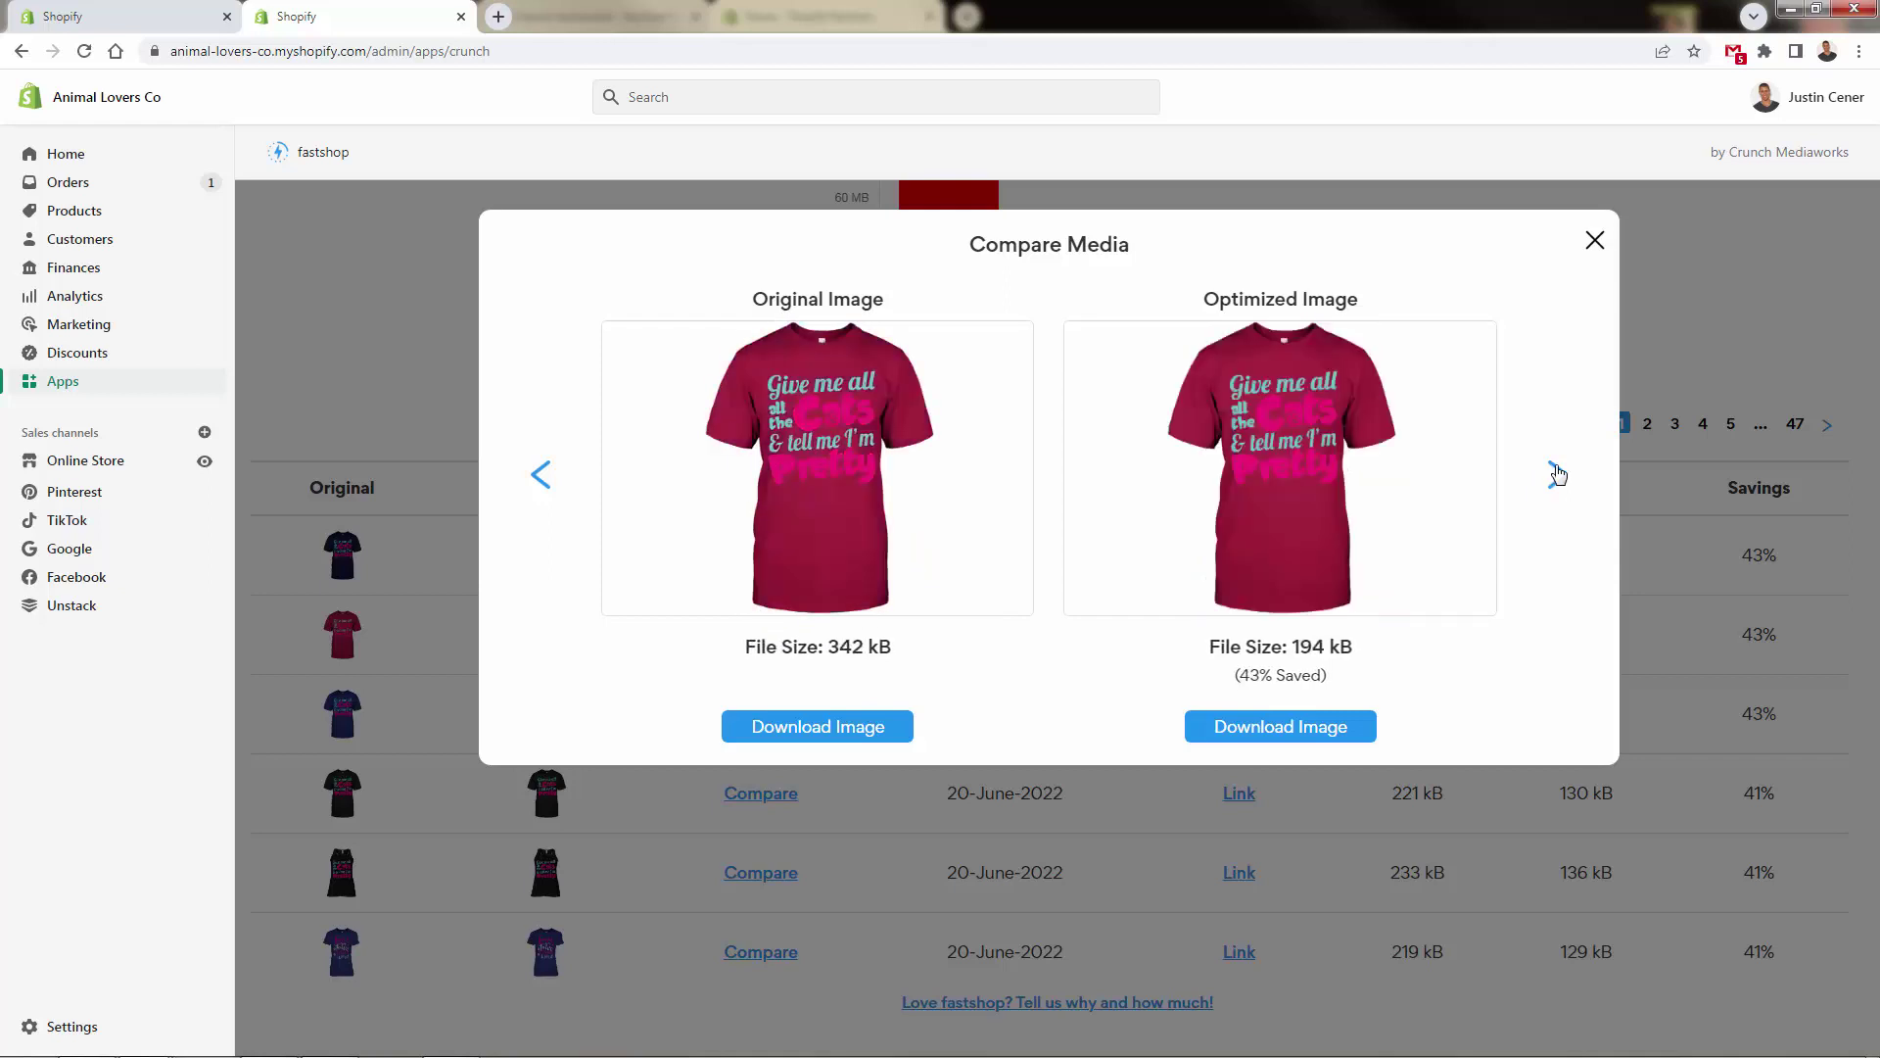
left_click(1557, 474)
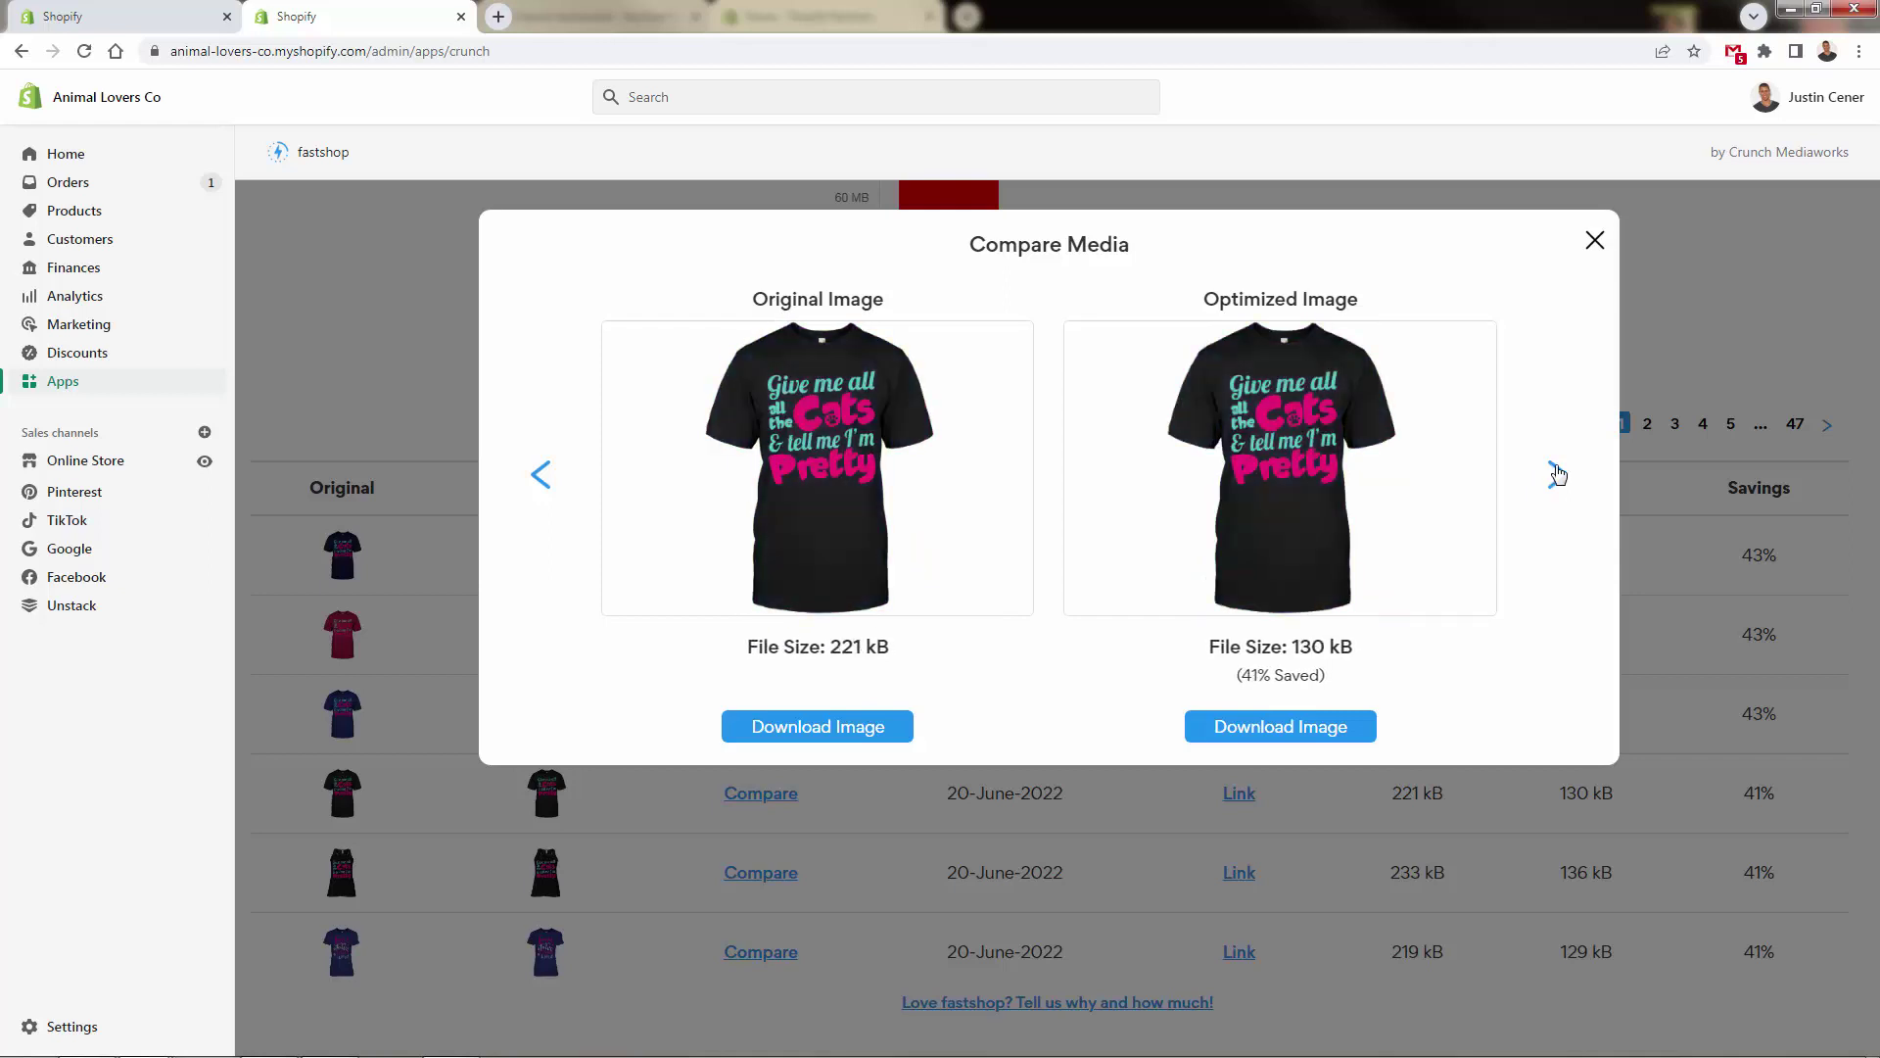
left_click(1595, 240)
Scroll back up fastshop's settings to view the auto-optimize photos and videos toggles.
scroll(685, 886, "up", 3)
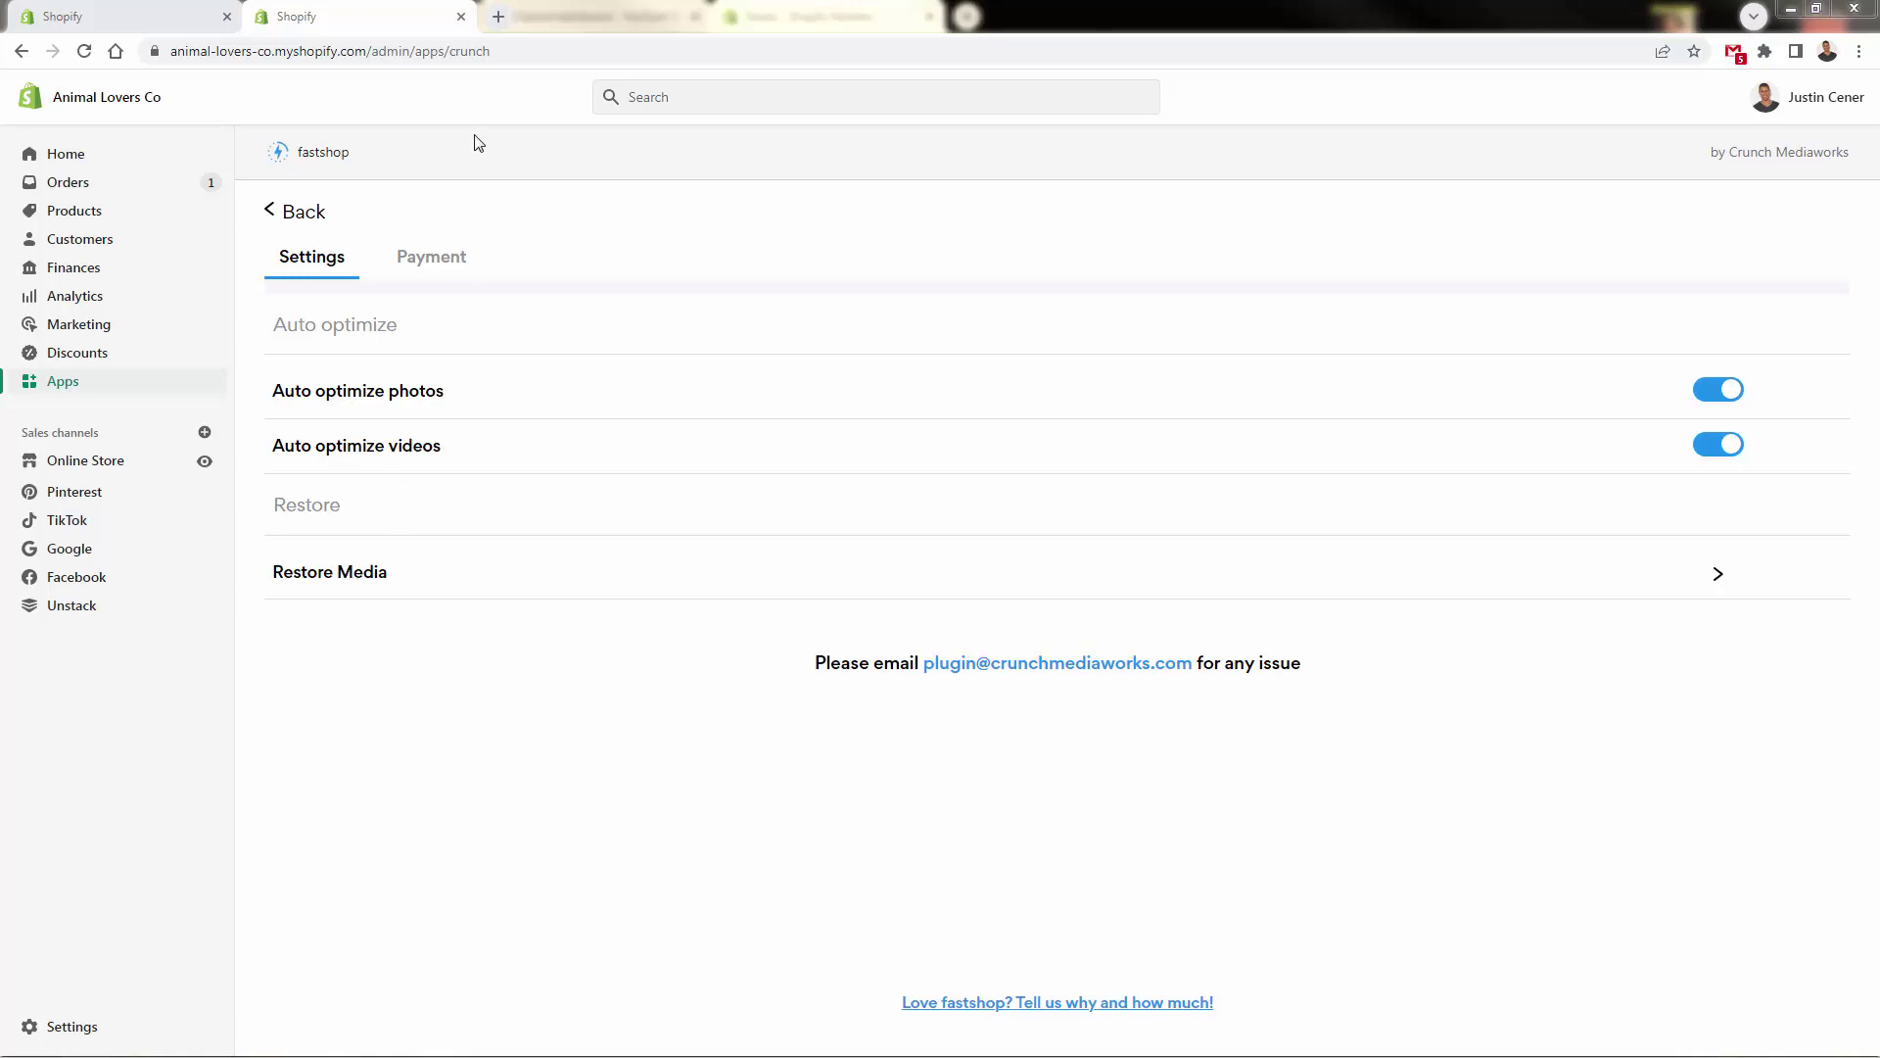
Leave fastshop's Settings page to head back to the dashboard.
left_click(320, 216)
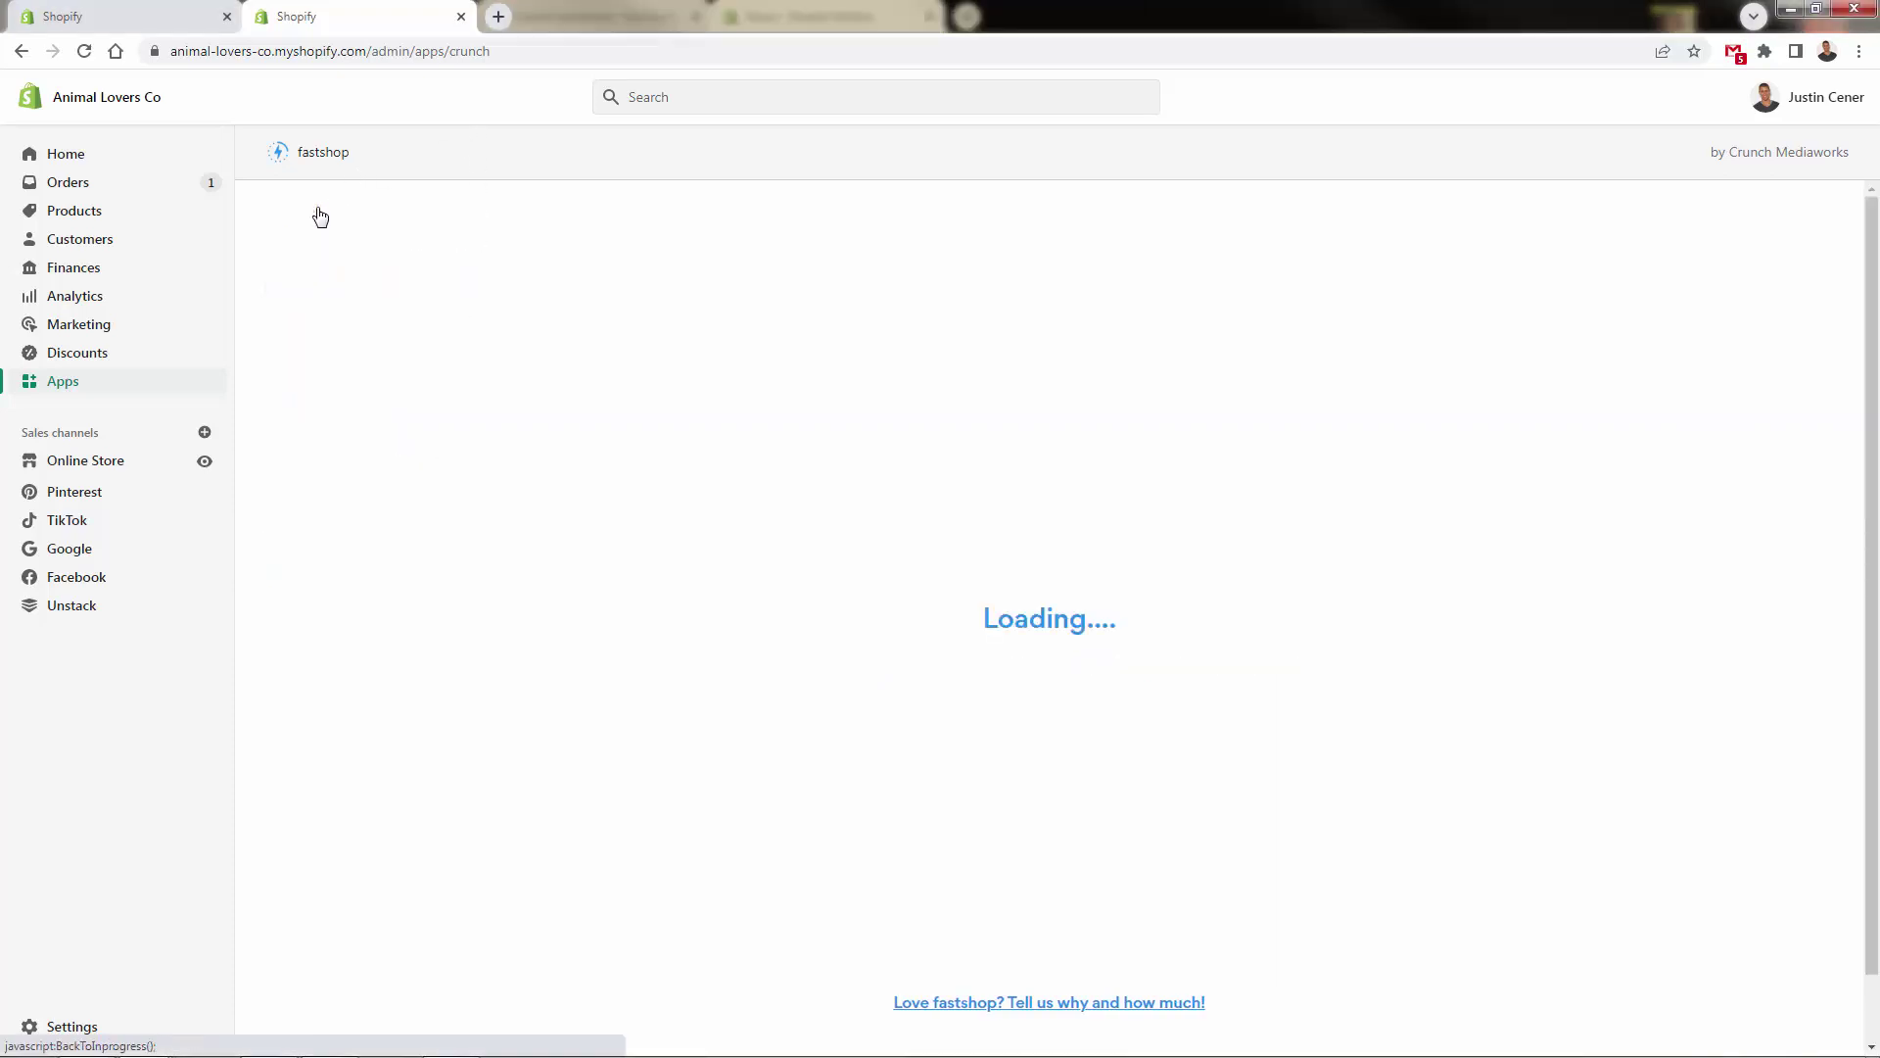